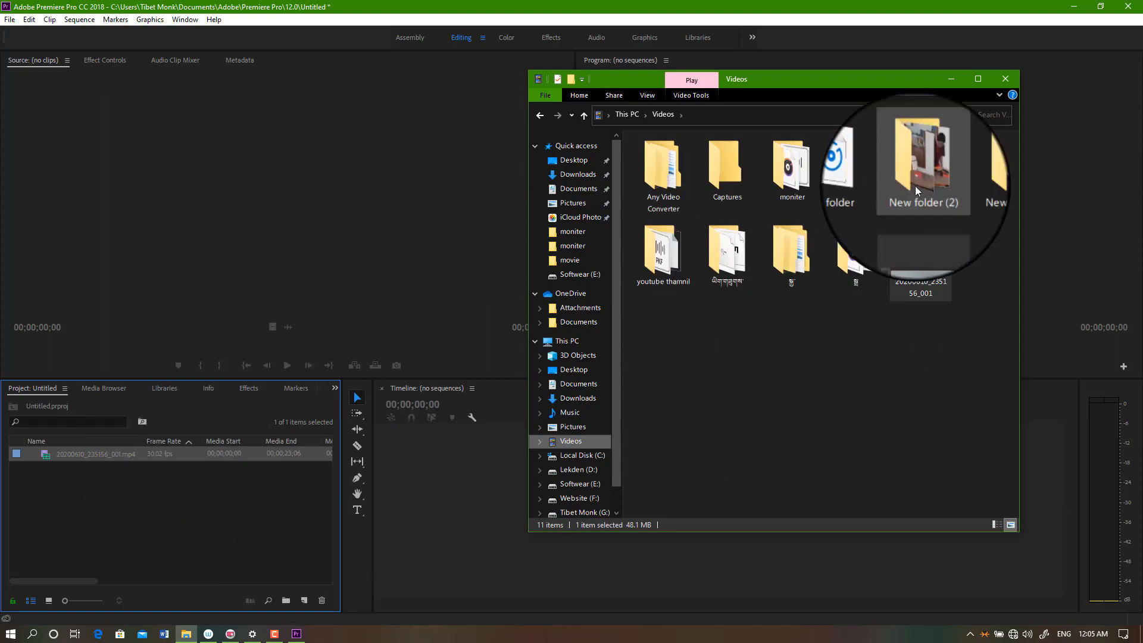
Step: Create a sequence from the imported clip 20200610_235156_001.mp4 and play its first few seconds as a preview
click(952, 79)
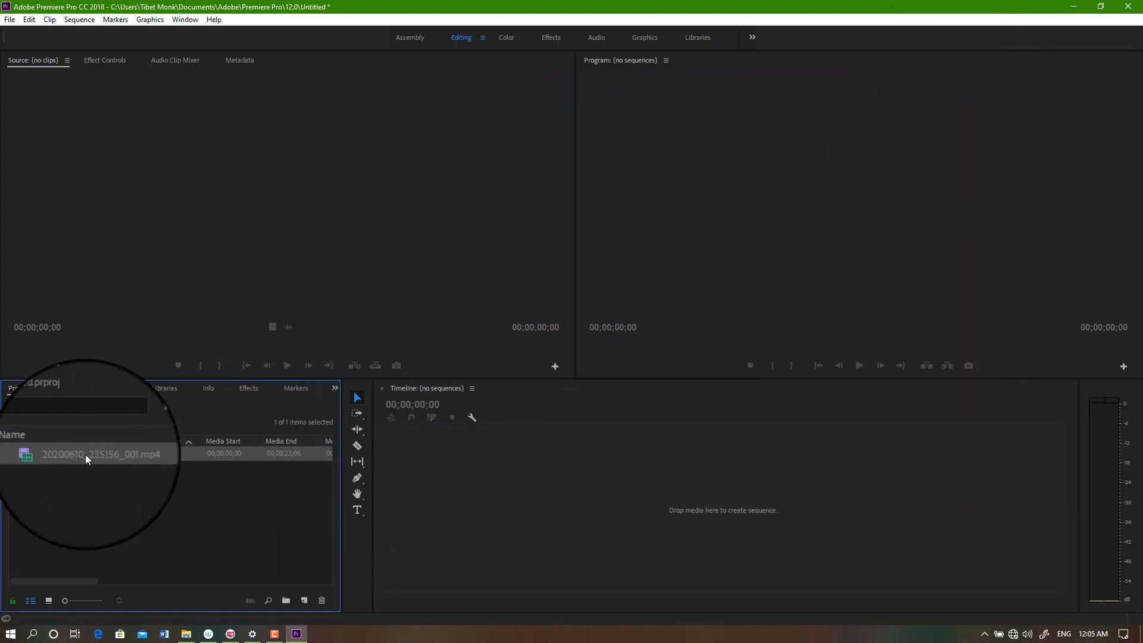
drag(87, 456, 434, 480)
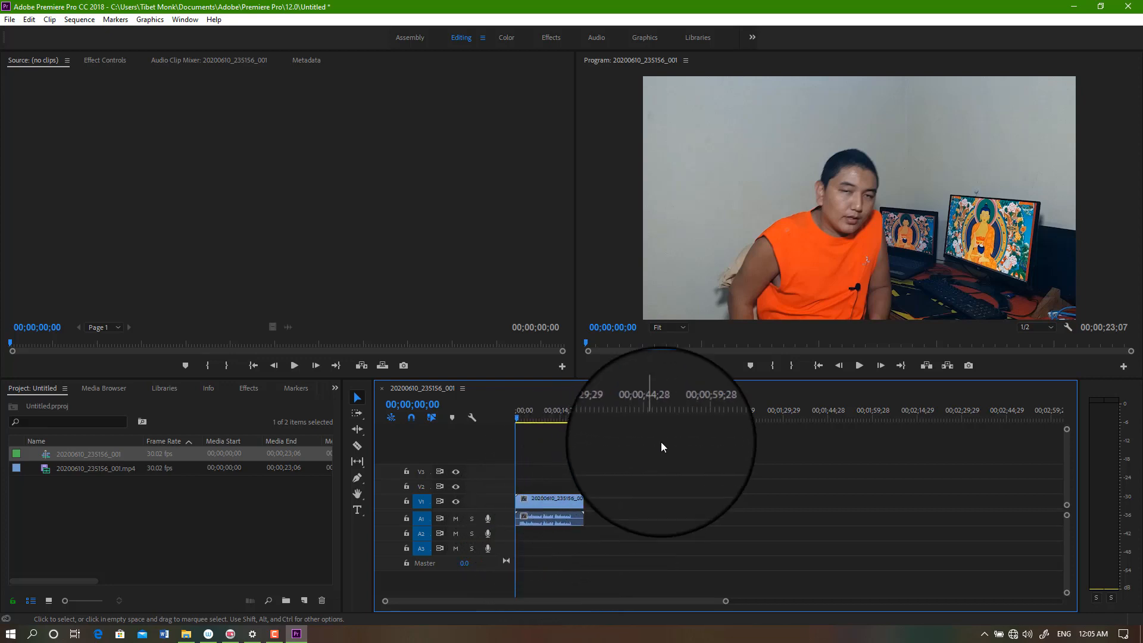
click(860, 365)
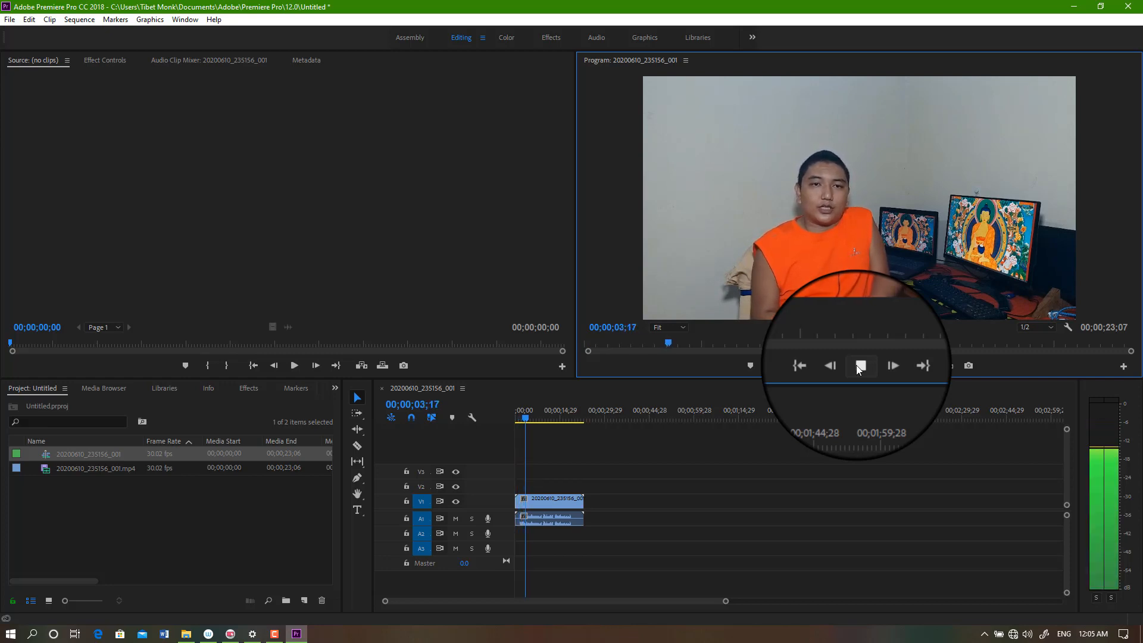
click(860, 366)
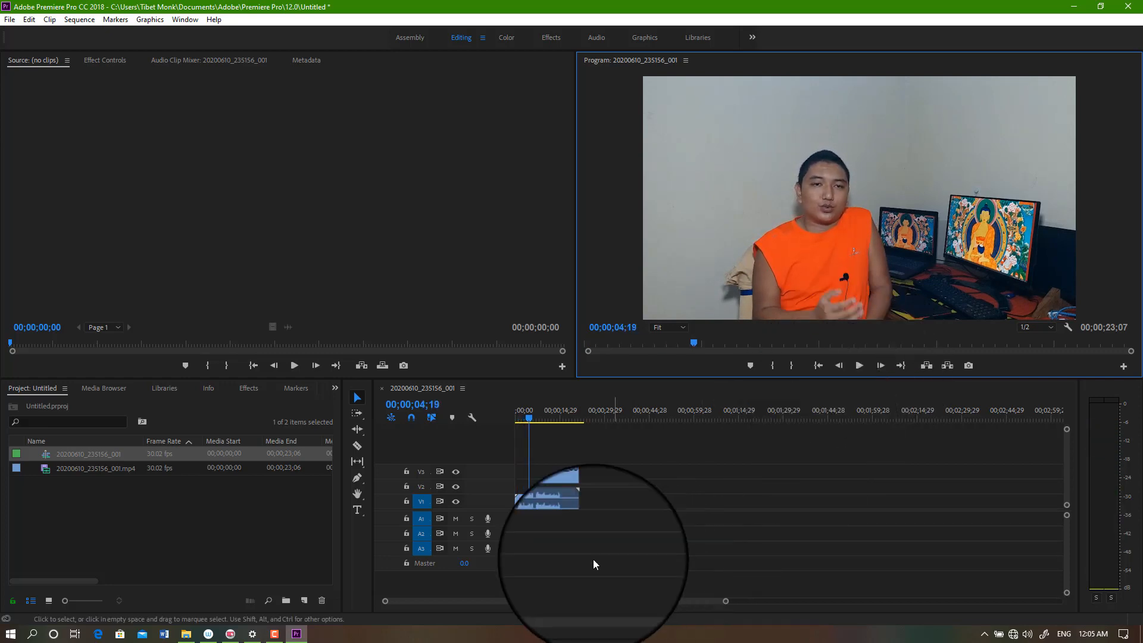
Step: Send the timeline clip's audio to Adobe Audition for editing
click(569, 518)
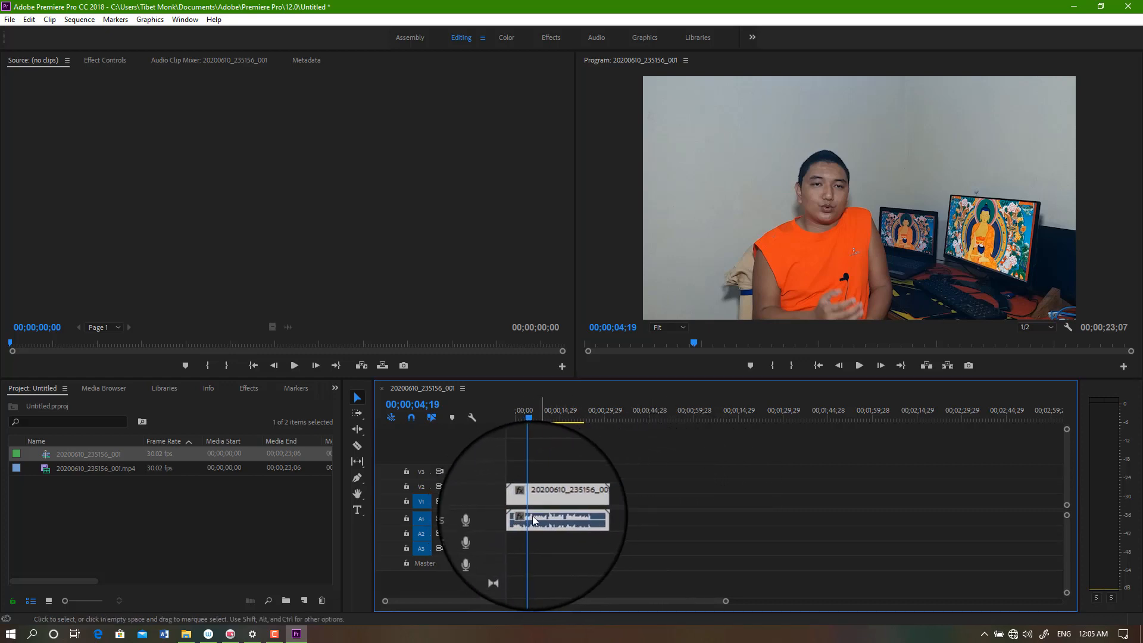
right_click(543, 520)
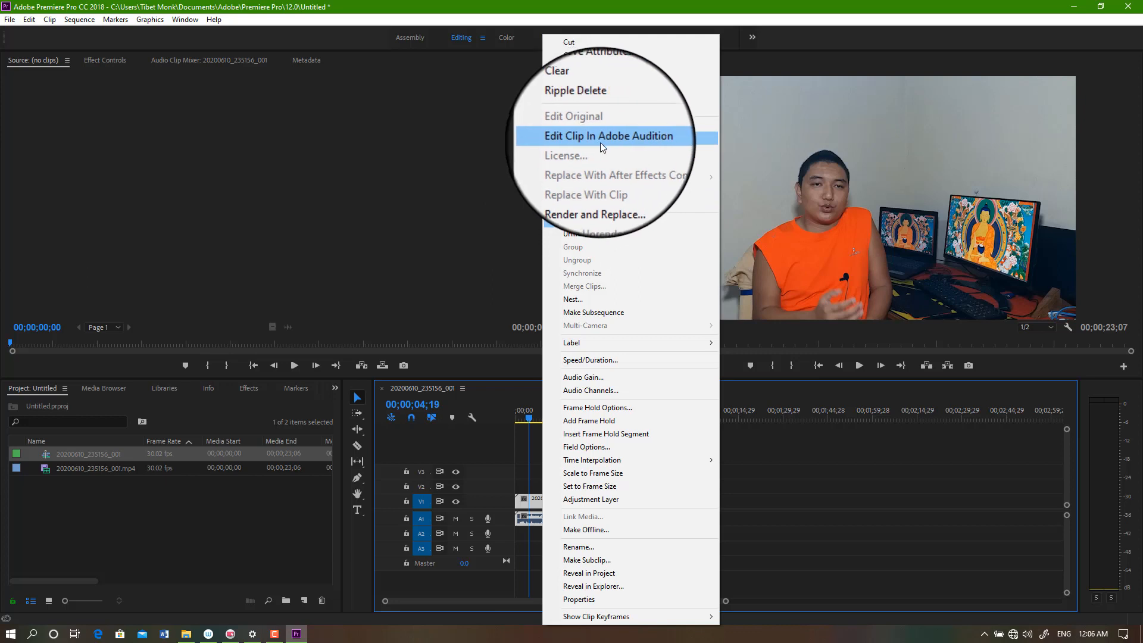
click(621, 138)
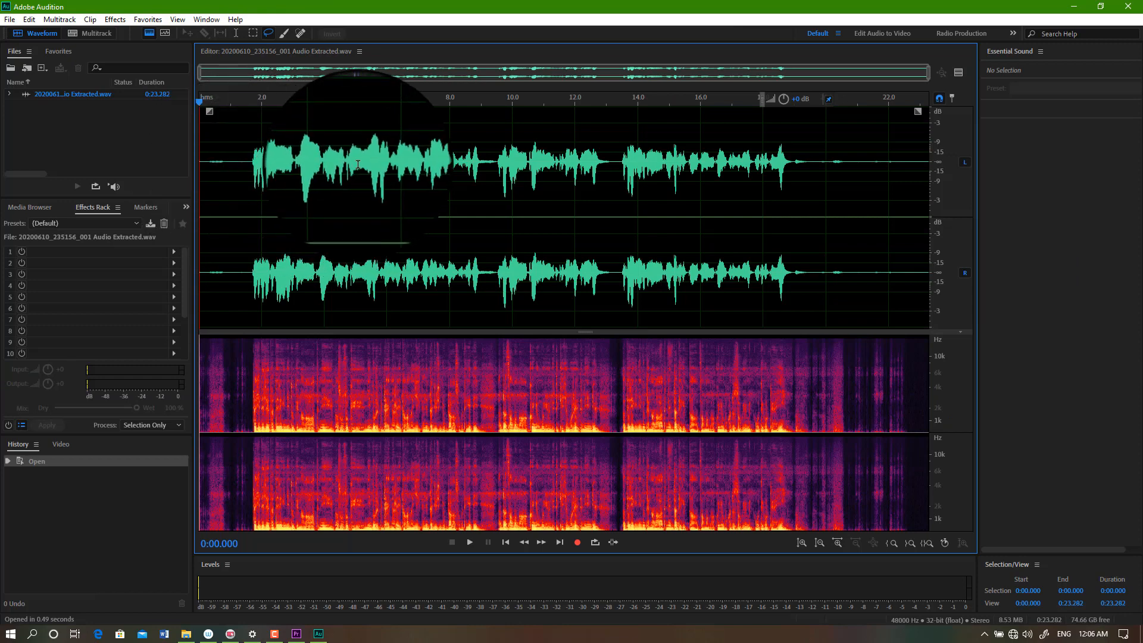
Step: Listen to the start of the extracted audio and examine the waveform's quiet lead-in and speech sections
key(space)
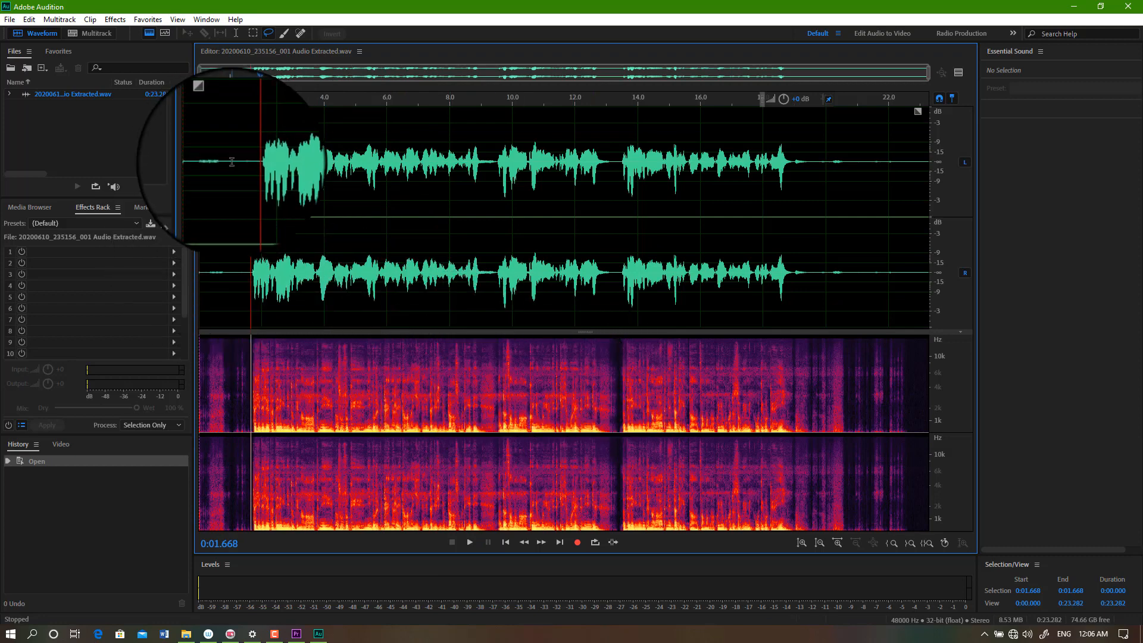
drag(251, 101, 235, 101)
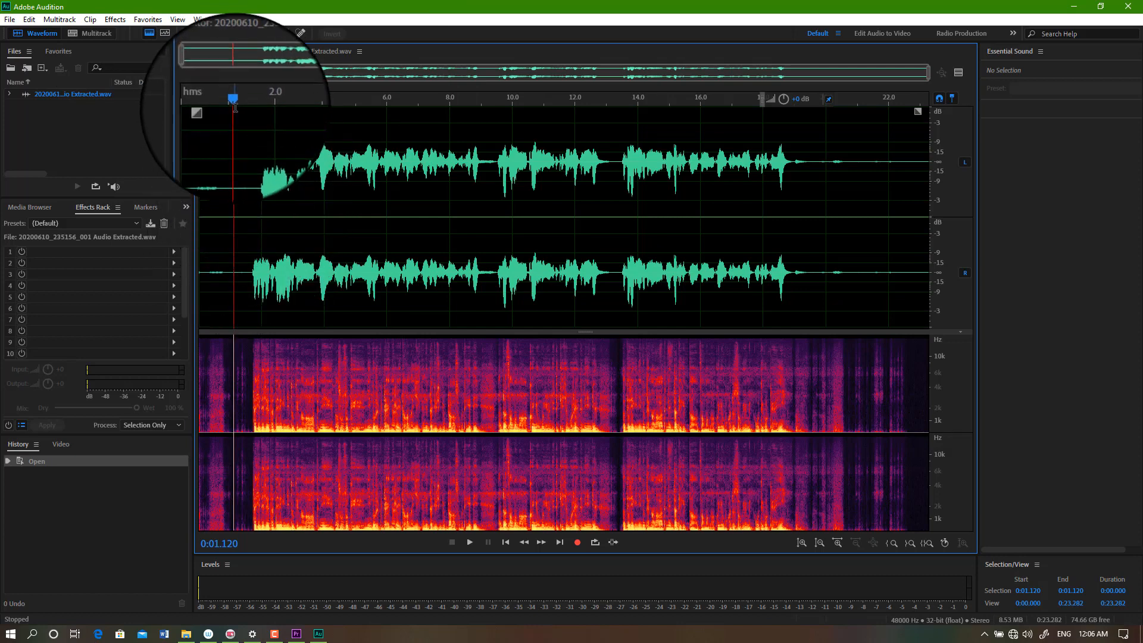
drag(235, 109, 244, 110)
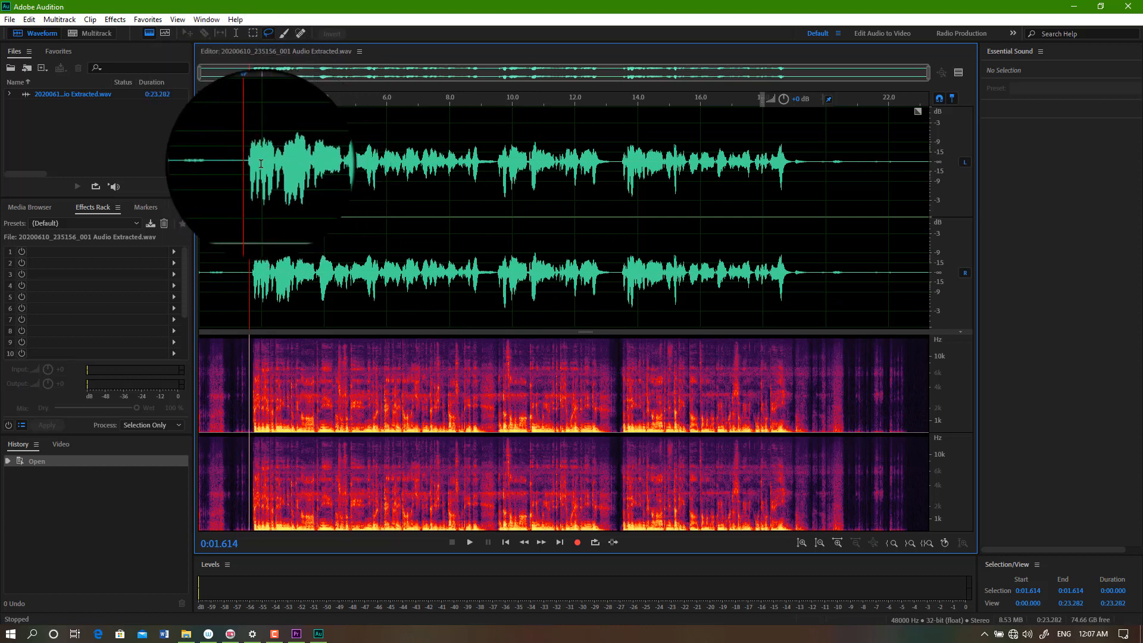
click(488, 188)
click(563, 161)
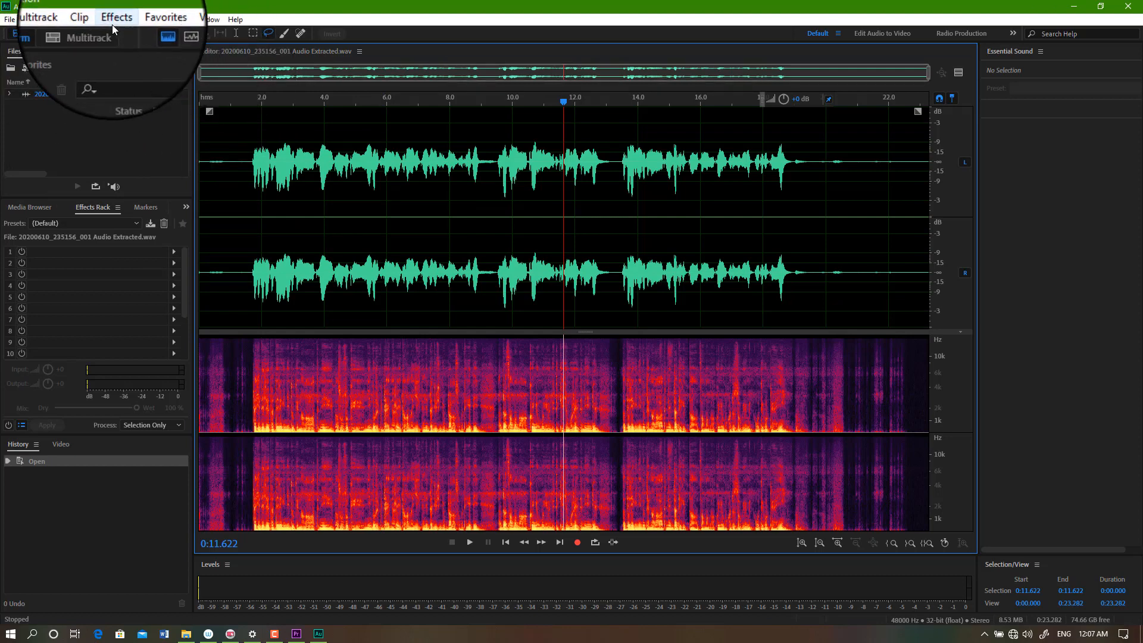
Step: Apply the Dynamics effect to the whole audio with only the compressor on: threshold -22 dB, ratio 4, makeup 6.3 dB
click(116, 21)
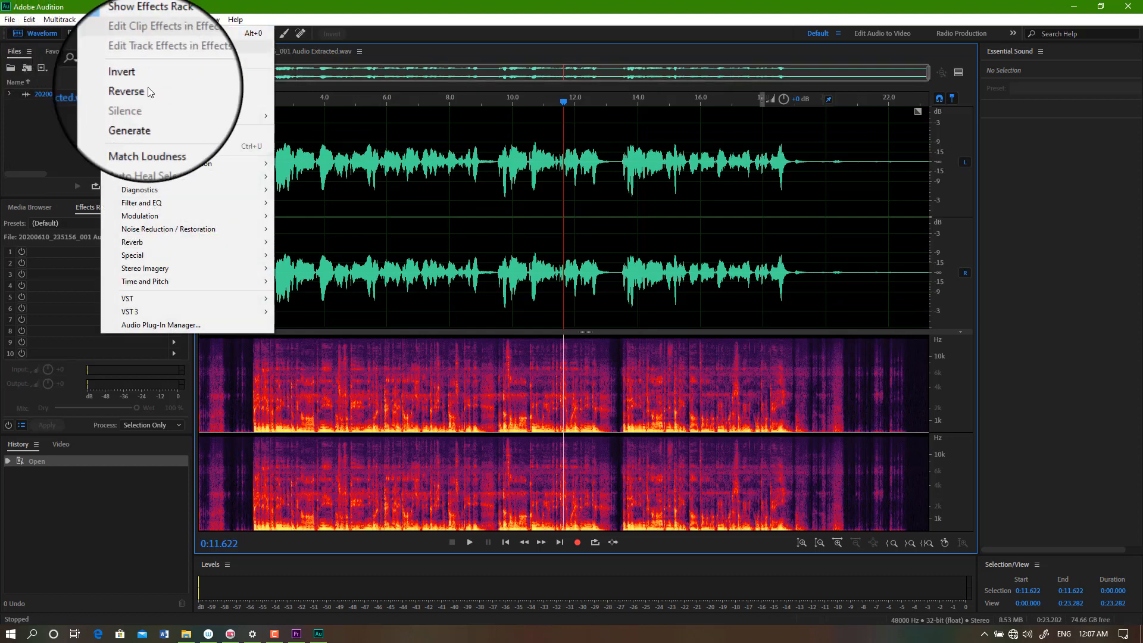
mouse_move(169, 179)
mouse_move(145, 162)
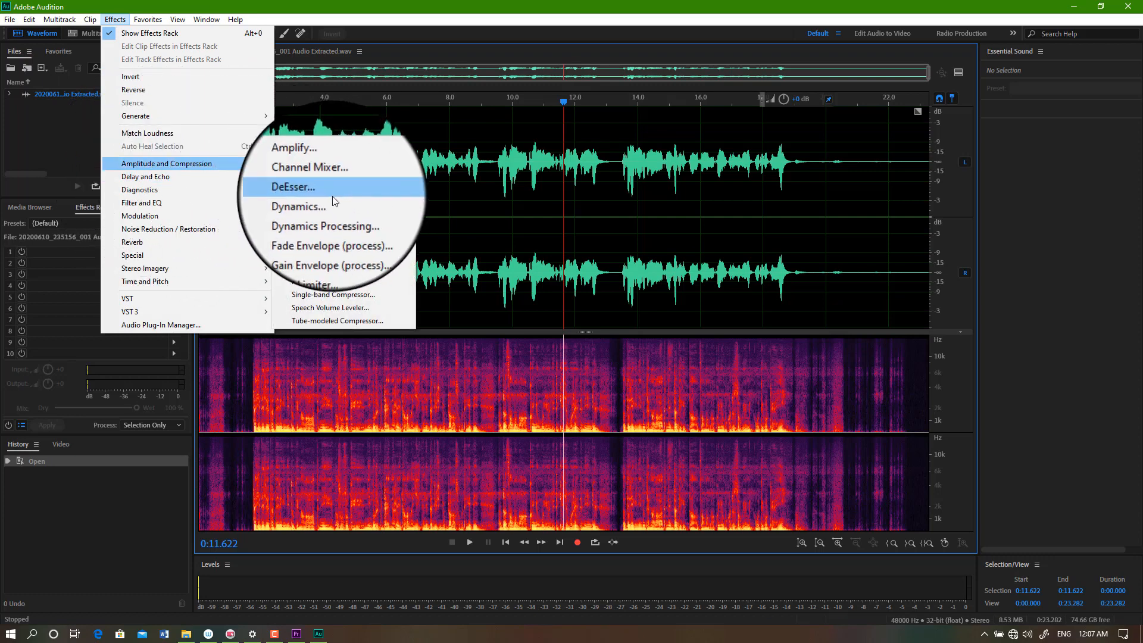
click(310, 203)
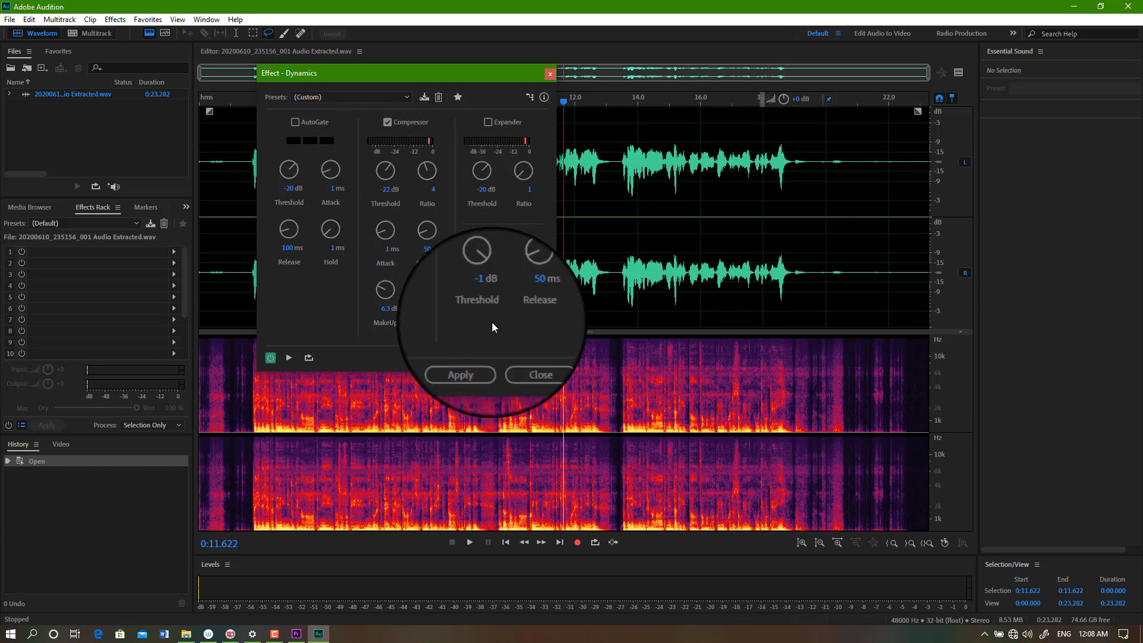
click(470, 357)
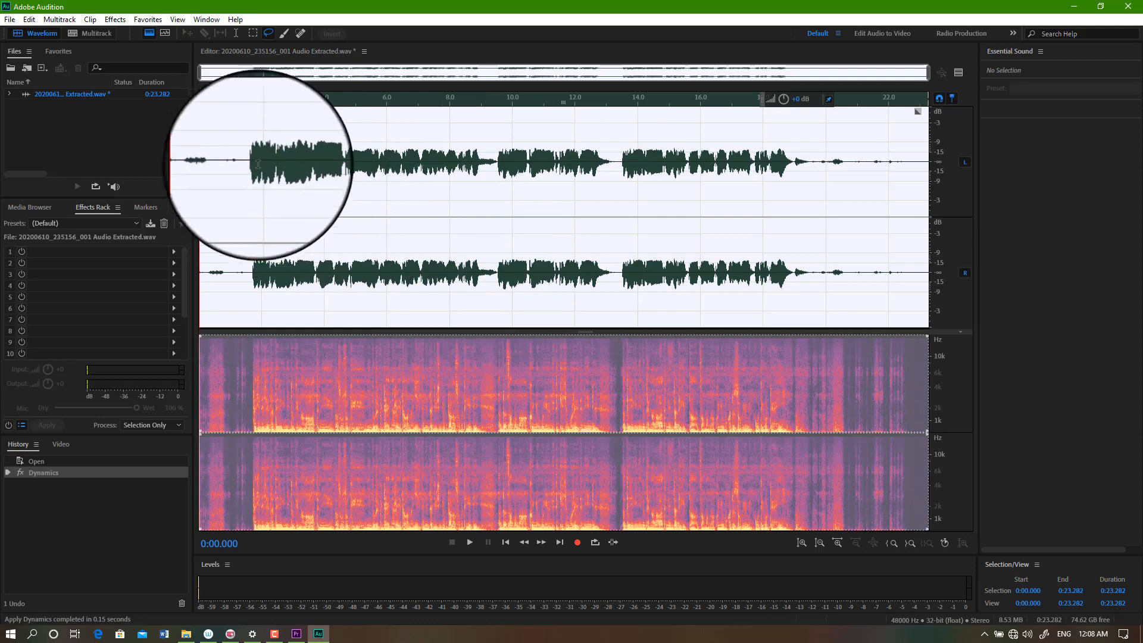
Step: Inspect the compressed waveform at several points, then undo the Dynamics effect
drag(248, 160, 298, 172)
click(484, 256)
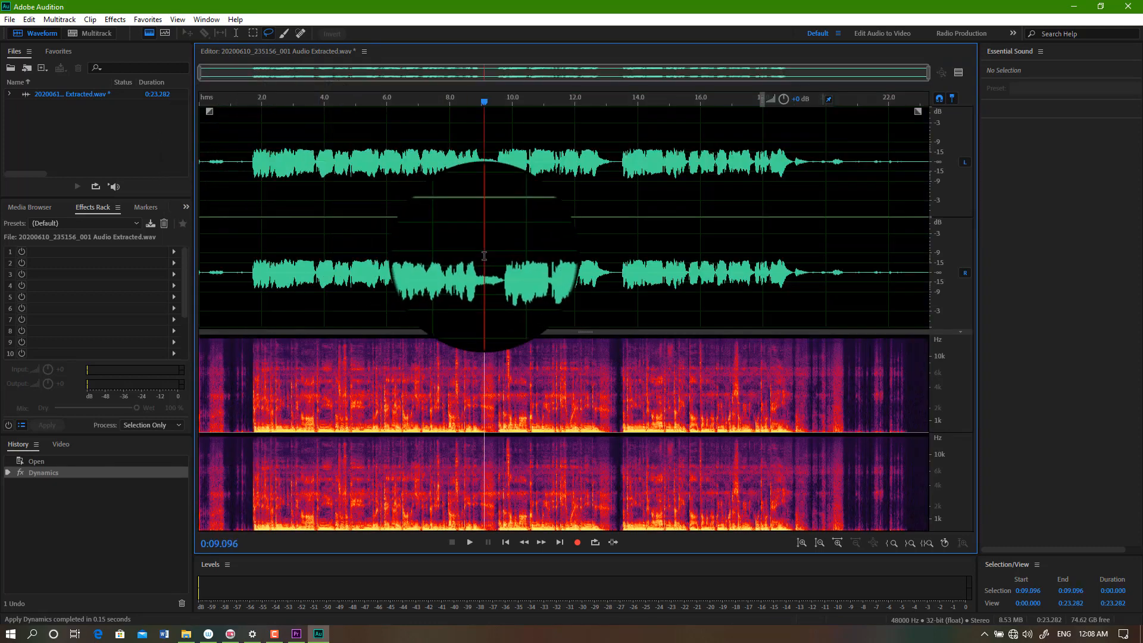
click(248, 162)
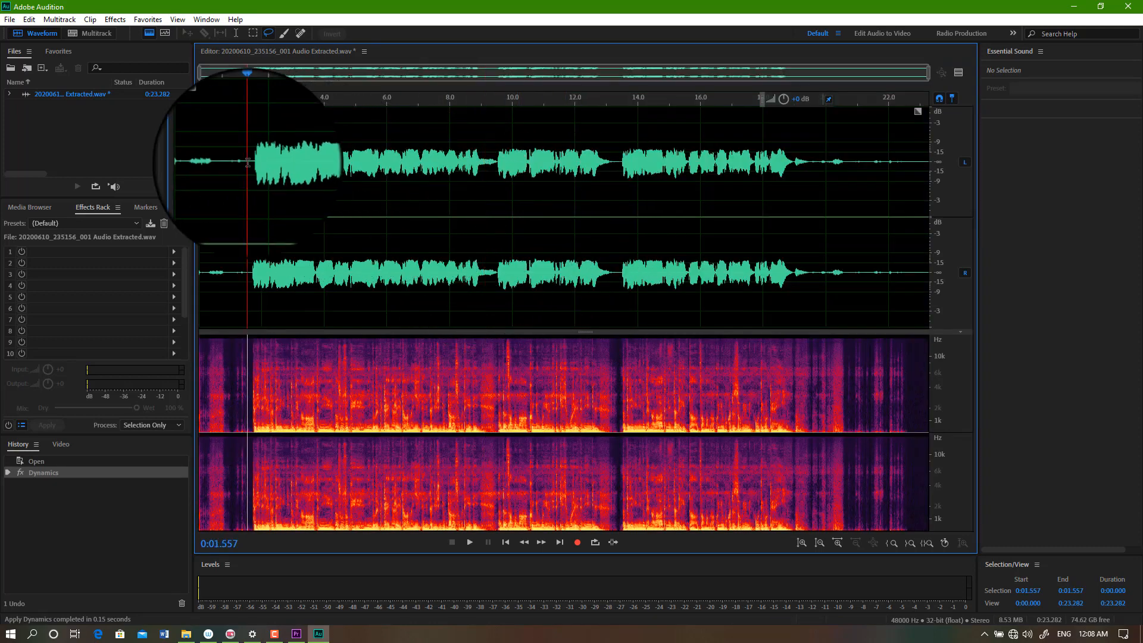
drag(247, 162, 584, 216)
click(617, 221)
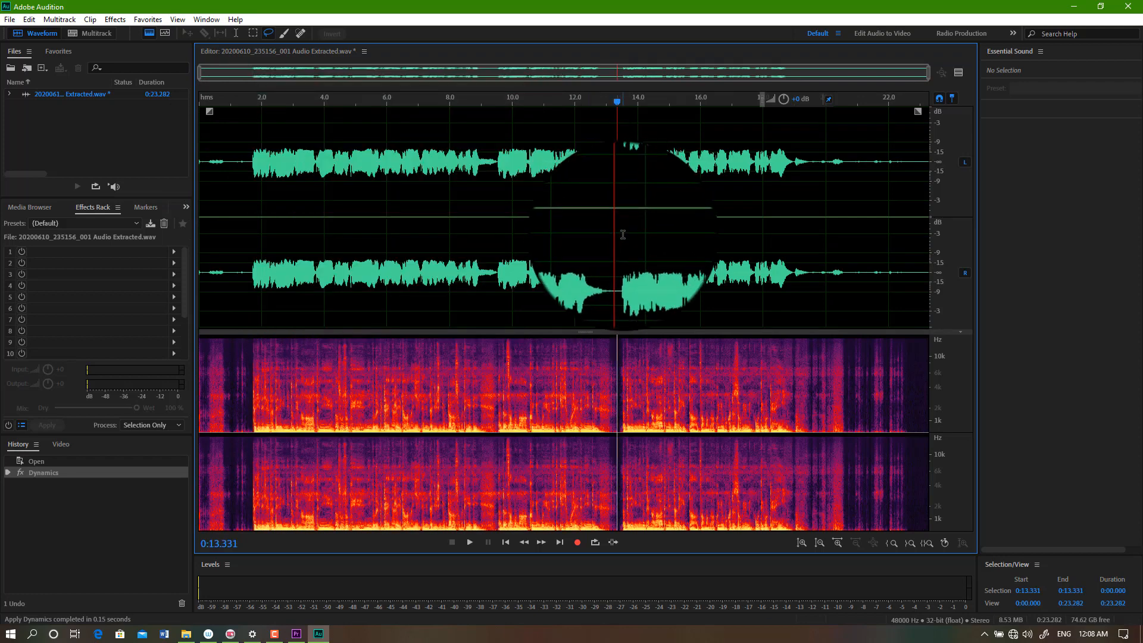
key(ctrl+z)
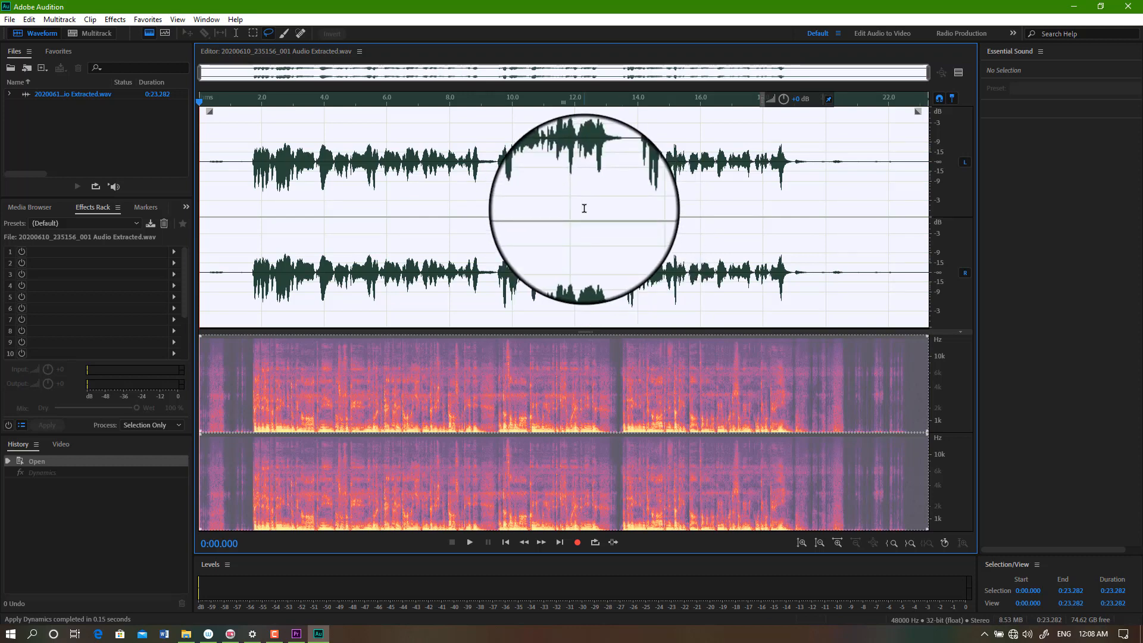
Step: Reapply Dynamics to the whole audio with the compressor at -22 dB threshold, ratio 4 and 6.3 dB makeup, and inspect the waveform
click(240, 161)
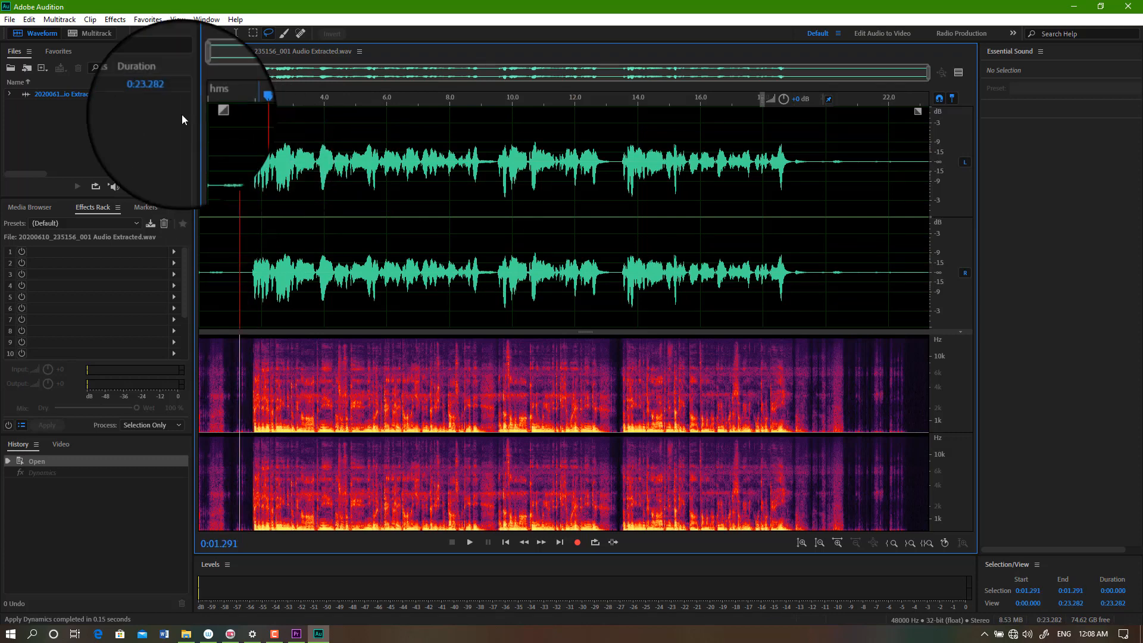
click(114, 19)
mouse_move(169, 164)
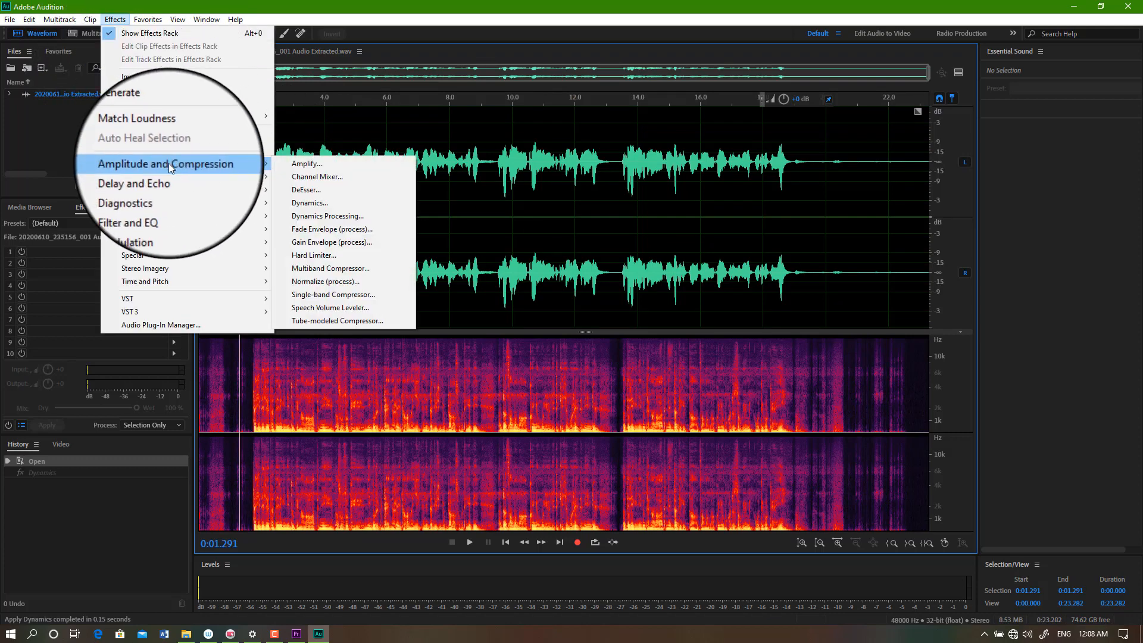
click(334, 202)
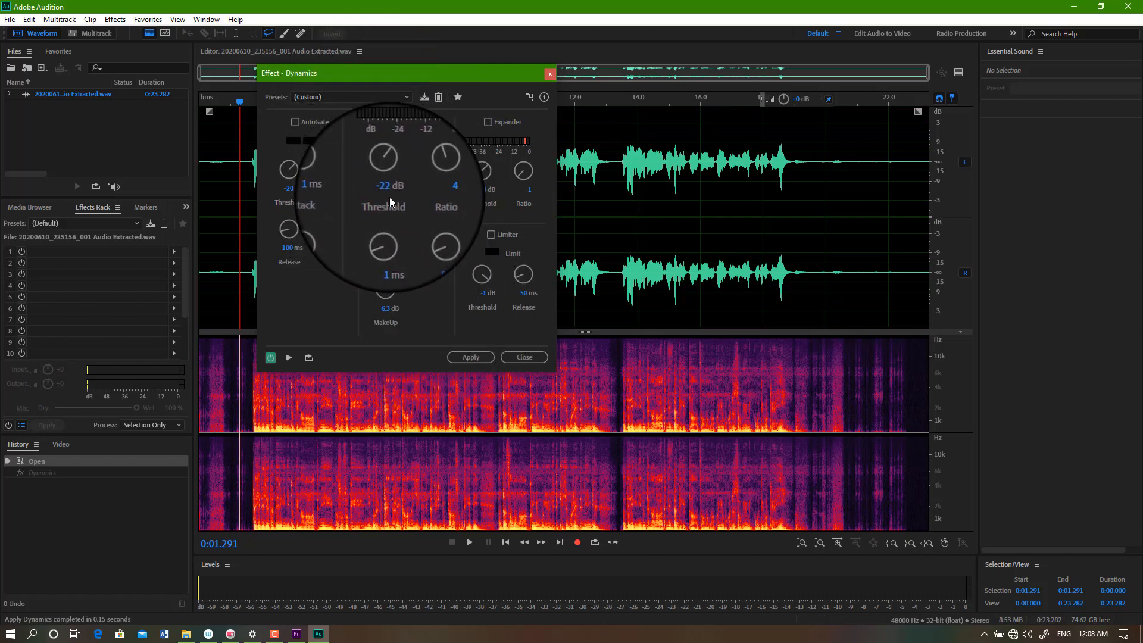
click(470, 356)
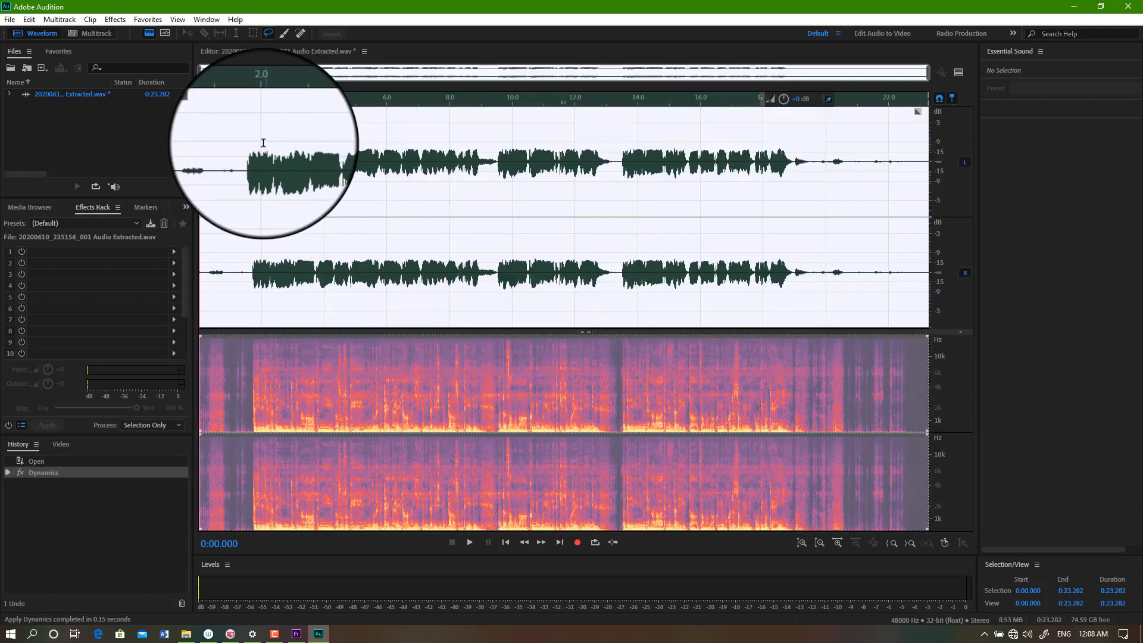
drag(246, 156, 450, 176)
click(582, 223)
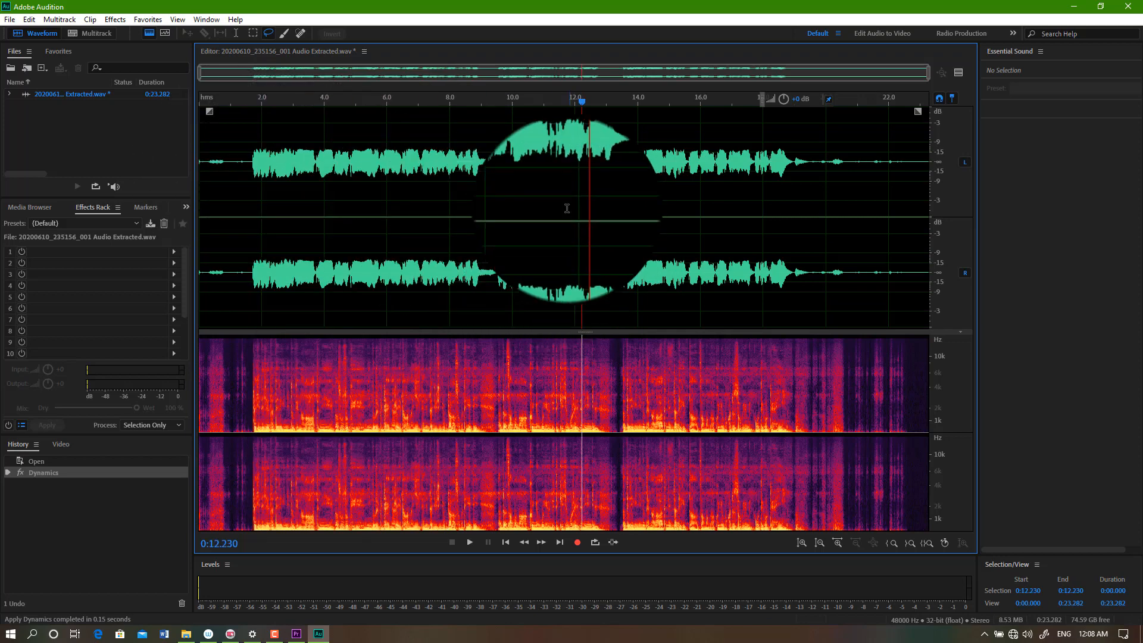
Step: Normalize the whole audio to -0.1 dB and play back its opening seconds to check the level
click(115, 21)
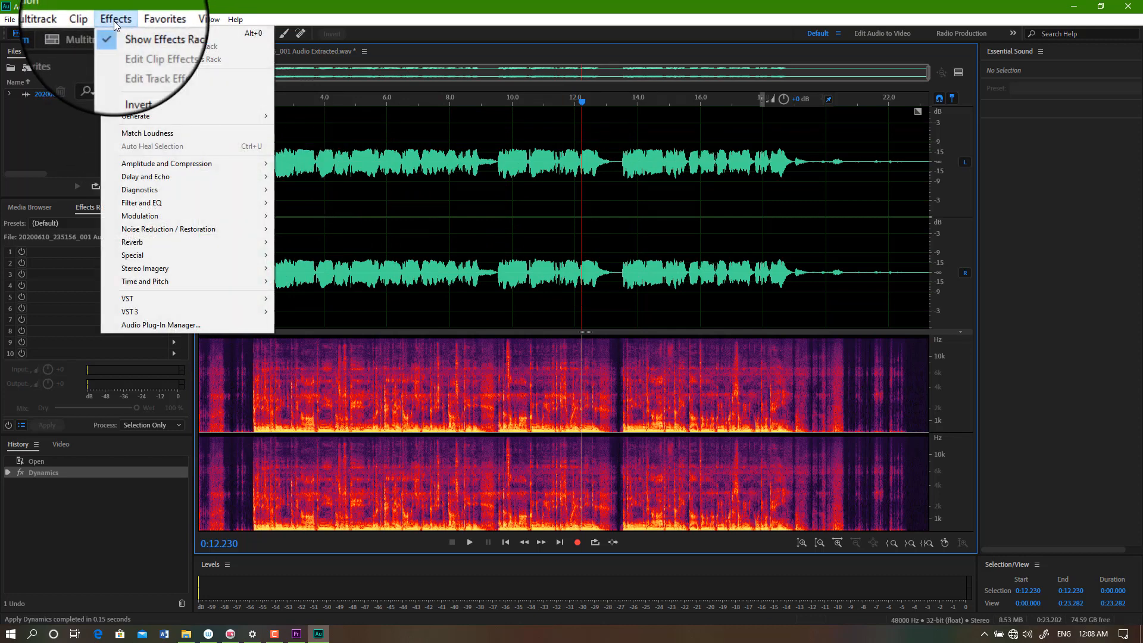
mouse_move(153, 22)
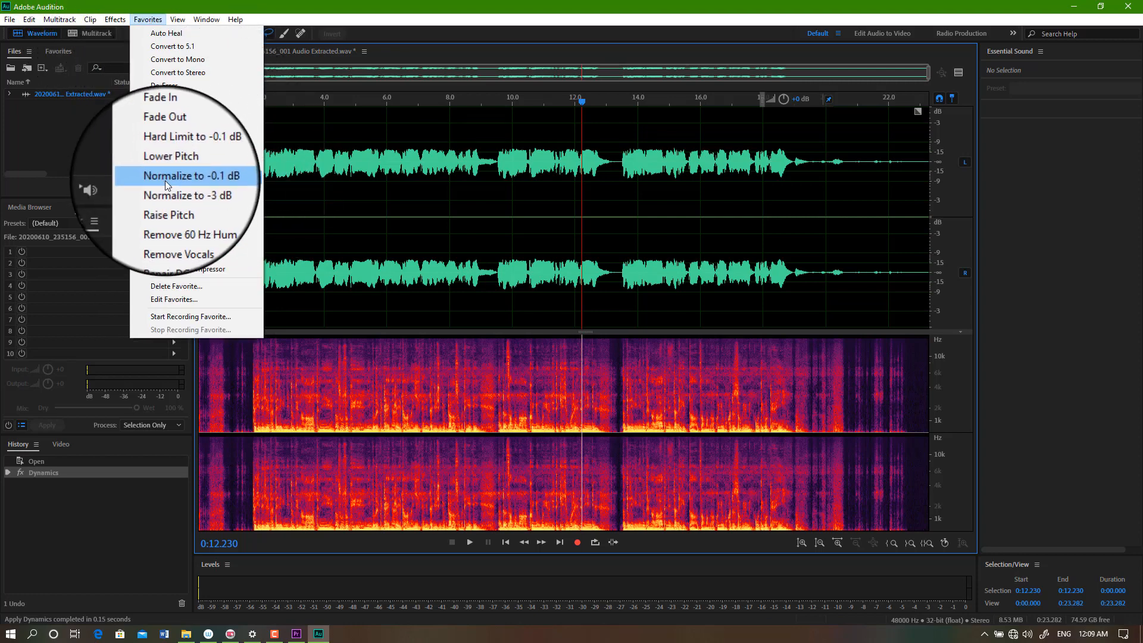
click(198, 174)
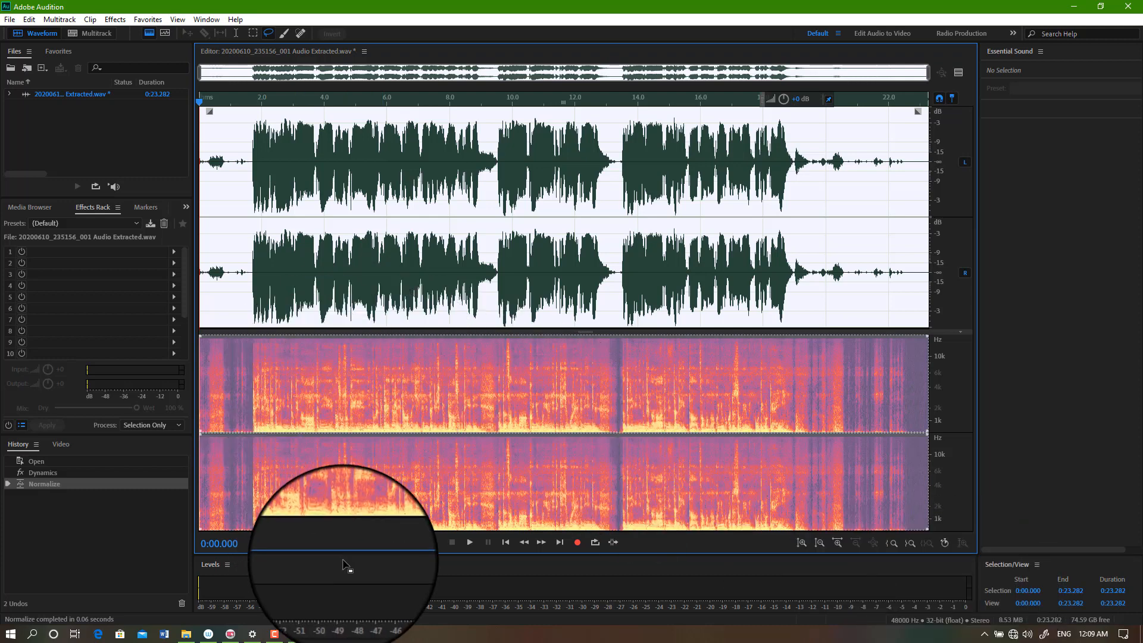
key(space)
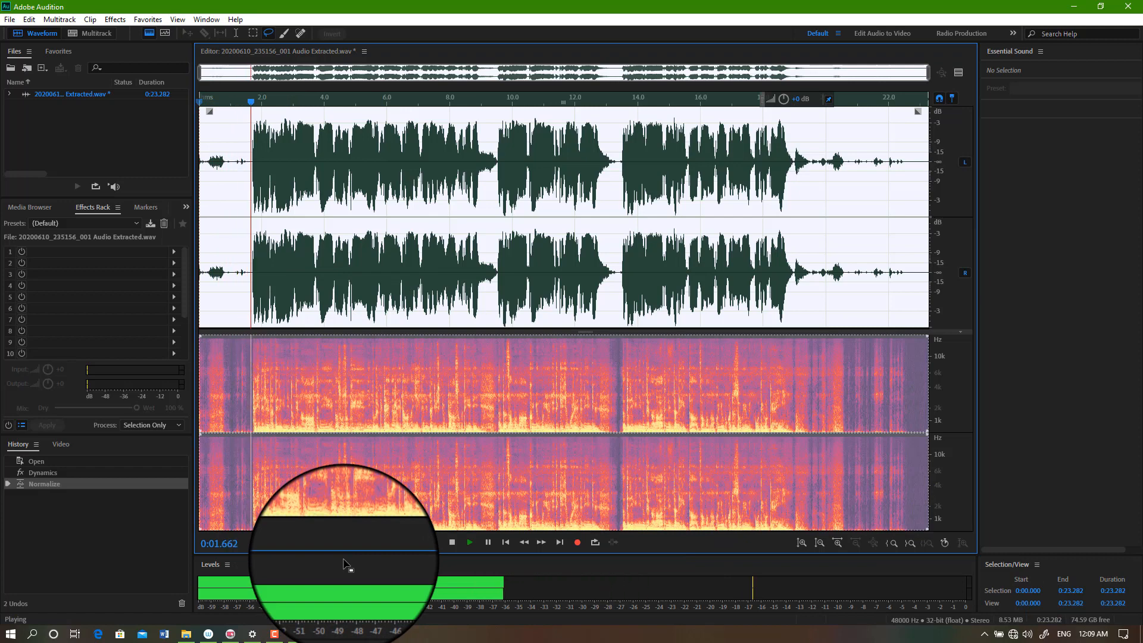
key(space)
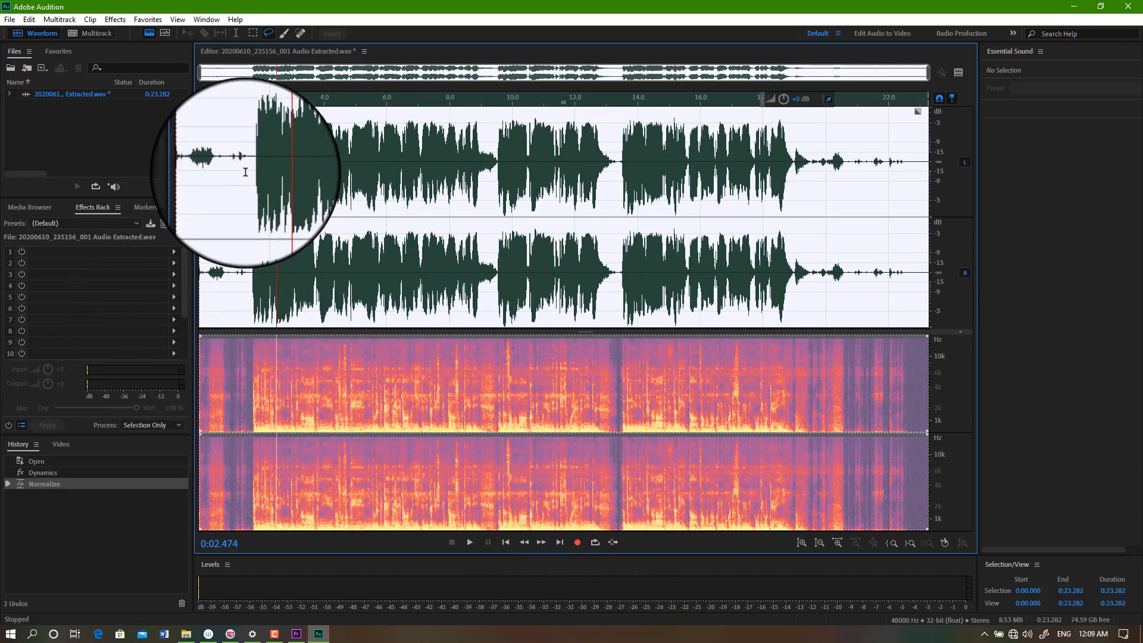
drag(277, 100, 194, 117)
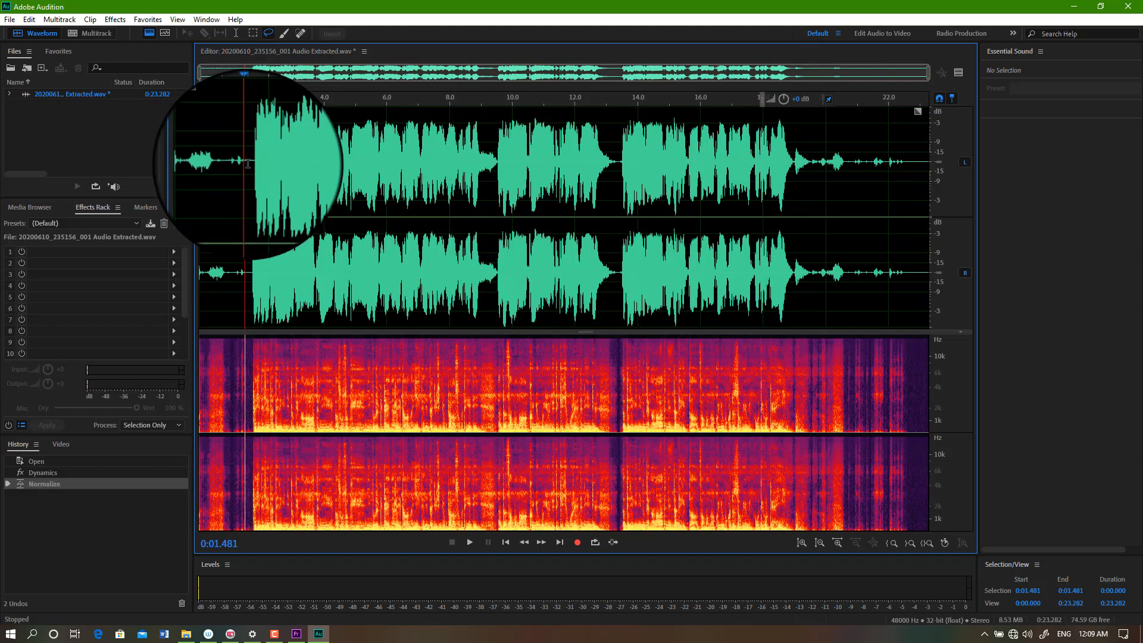
Step: Apply Adaptive Noise Reduction to the whole audio with the Default preset
click(248, 164)
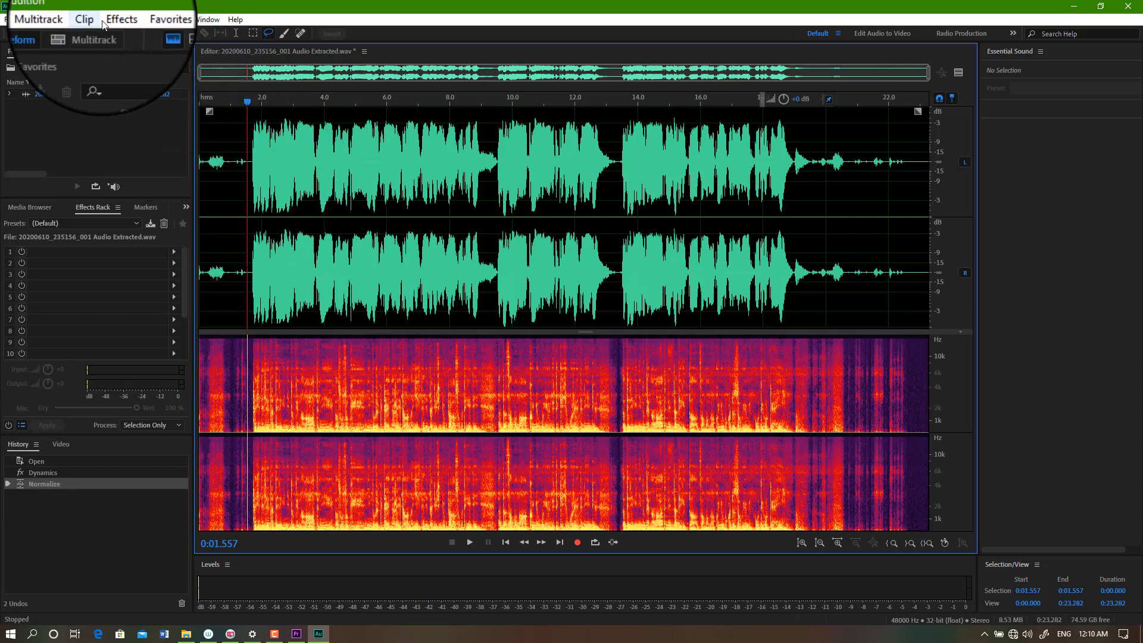
click(115, 19)
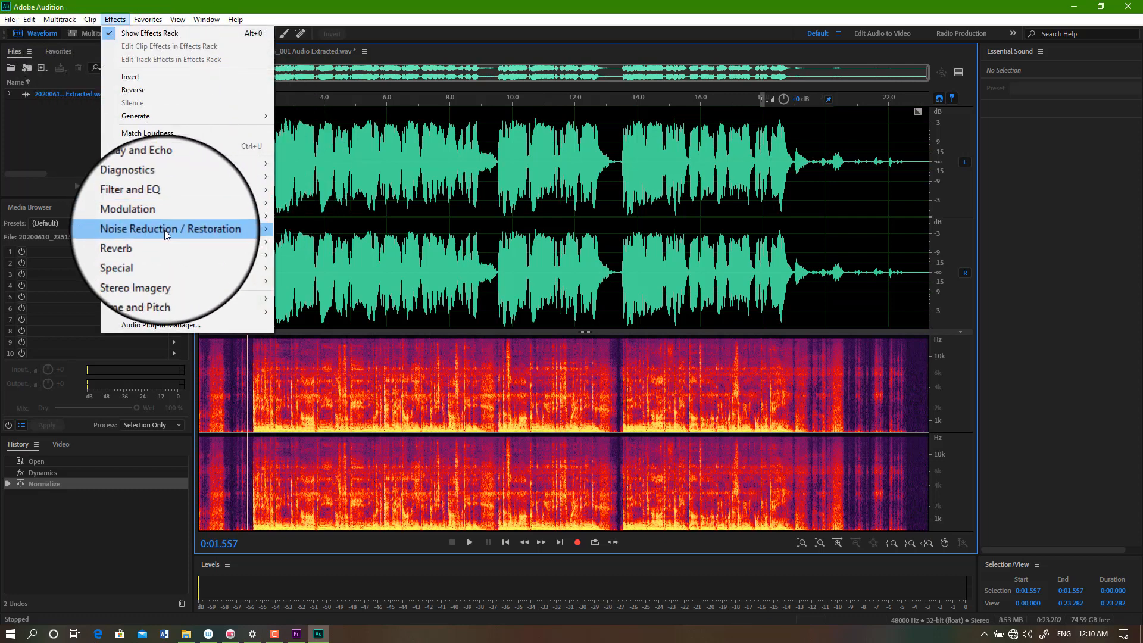
mouse_move(147, 230)
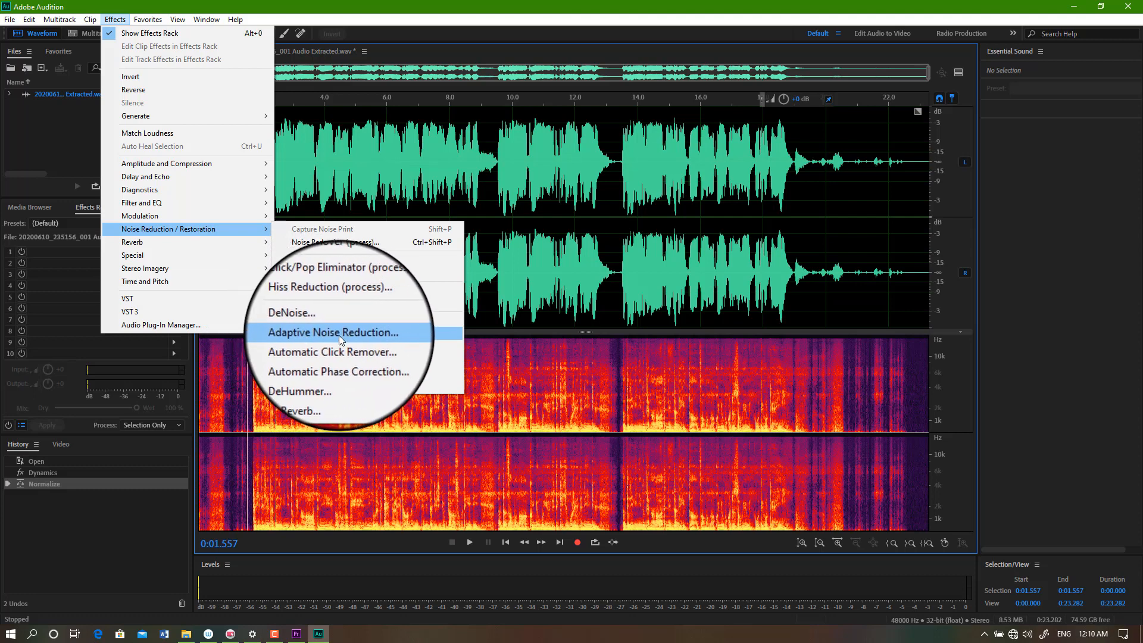
click(360, 337)
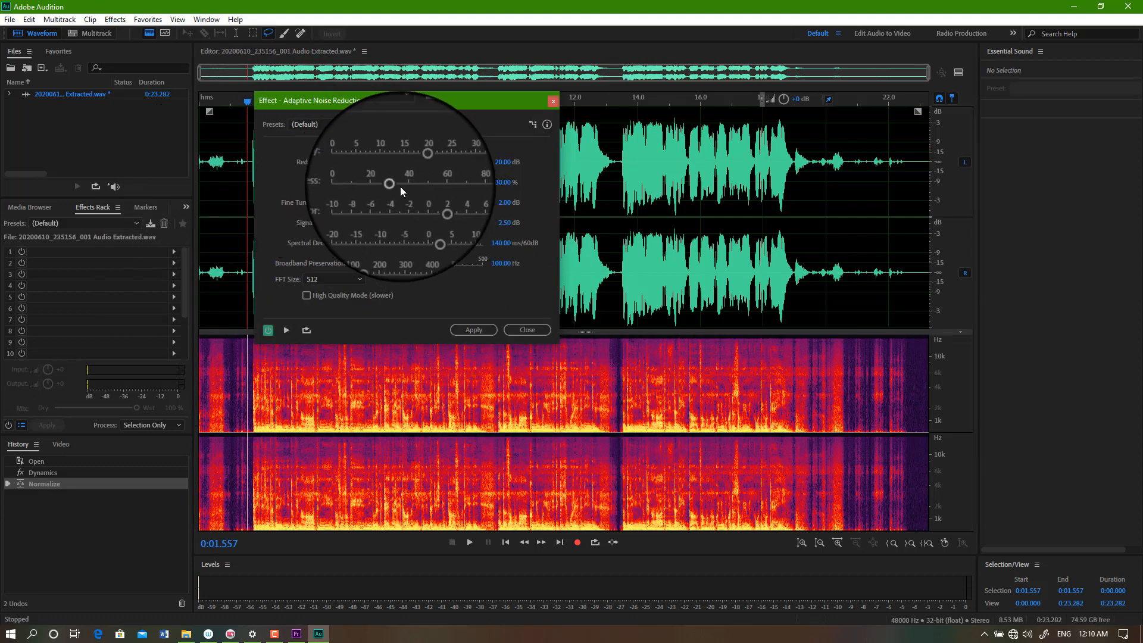
click(476, 328)
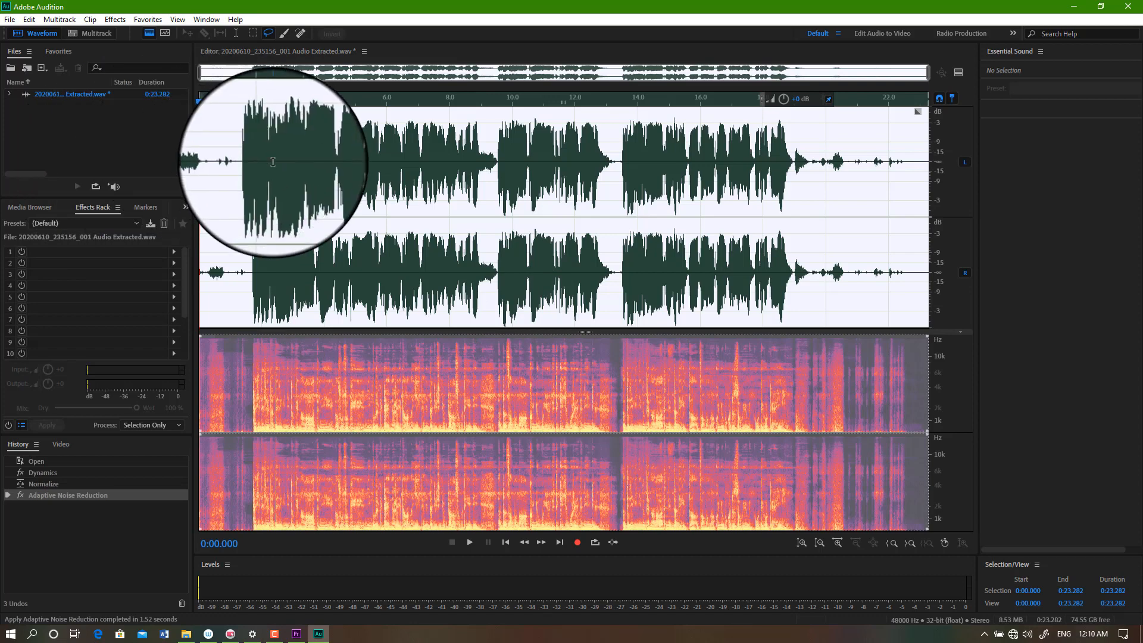
Step: Play back the opening seconds, inspect the quiet intro of the waveform, and undo the Adaptive Noise Reduction
key(space)
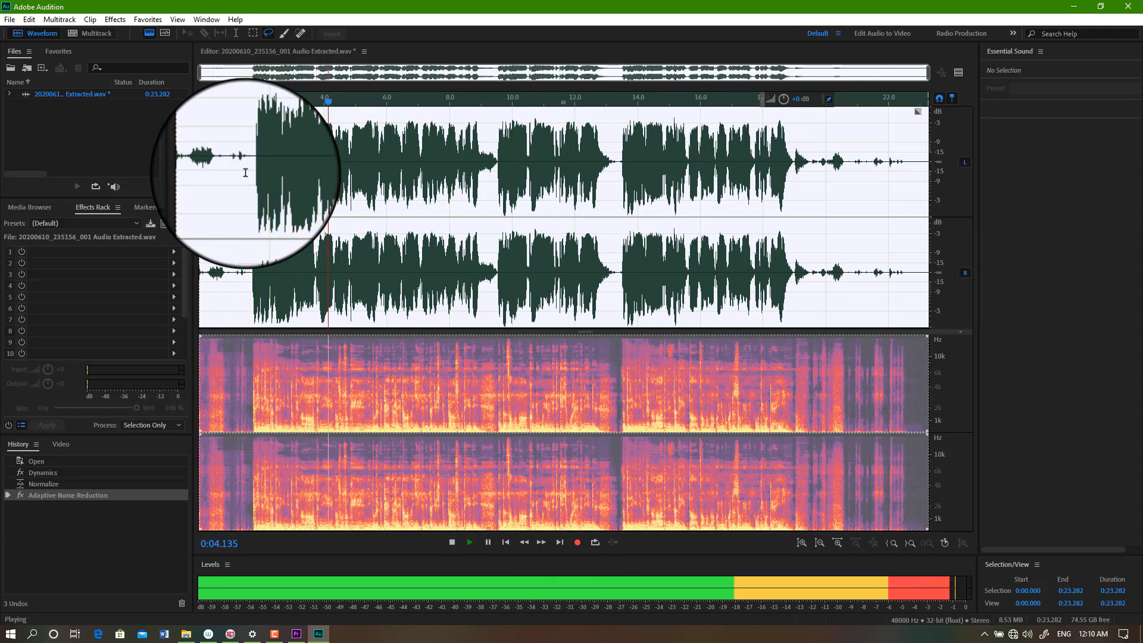
key(space)
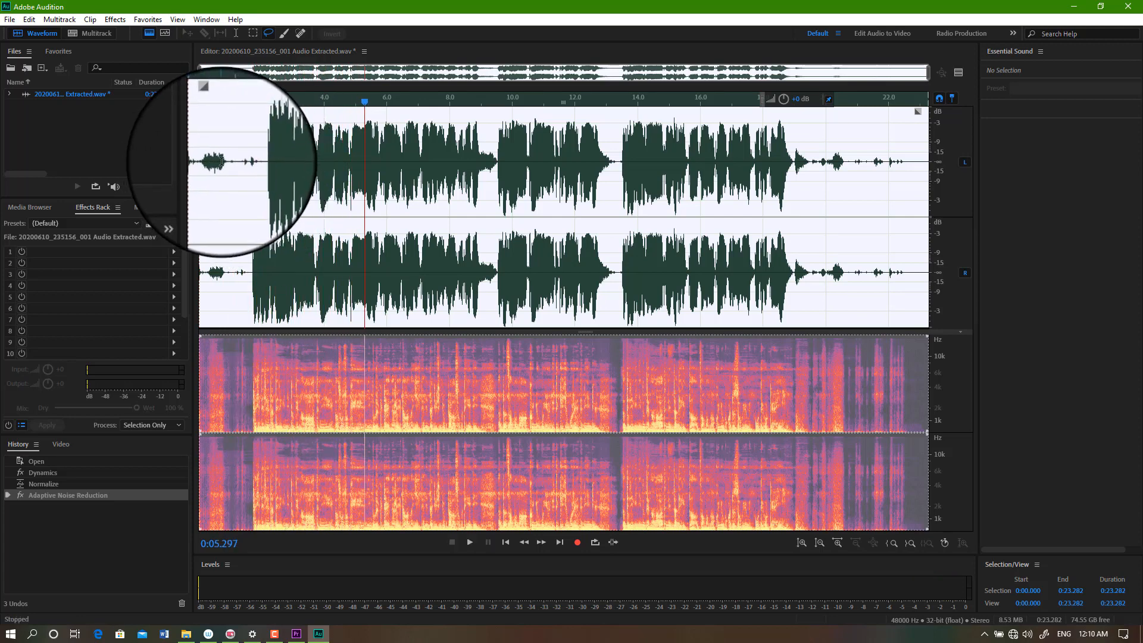
drag(225, 159, 216, 167)
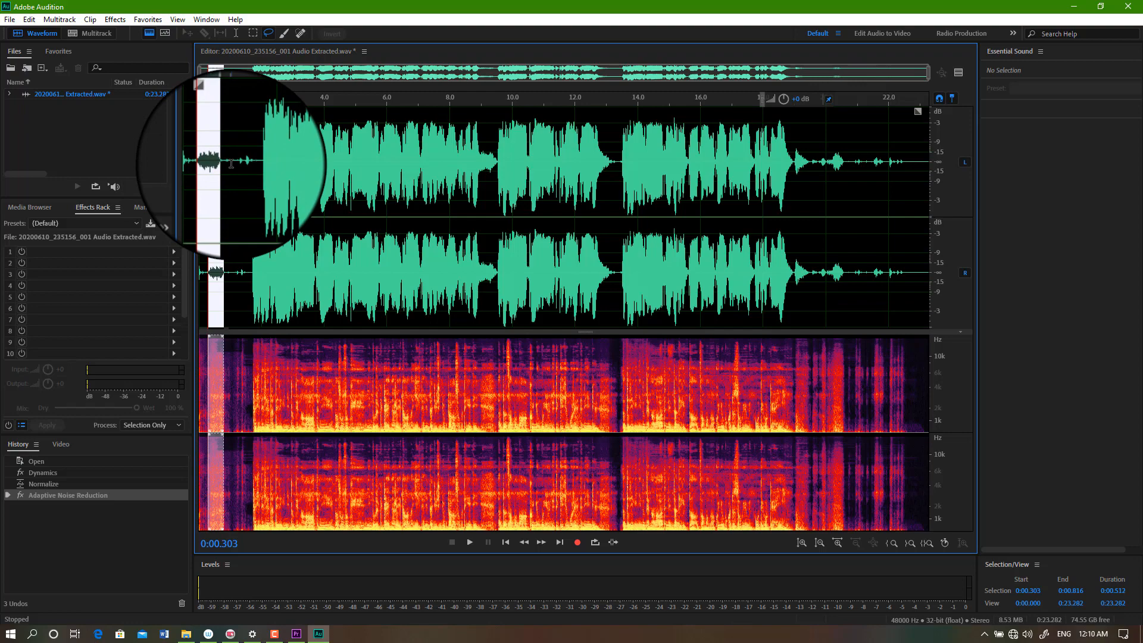
click(231, 164)
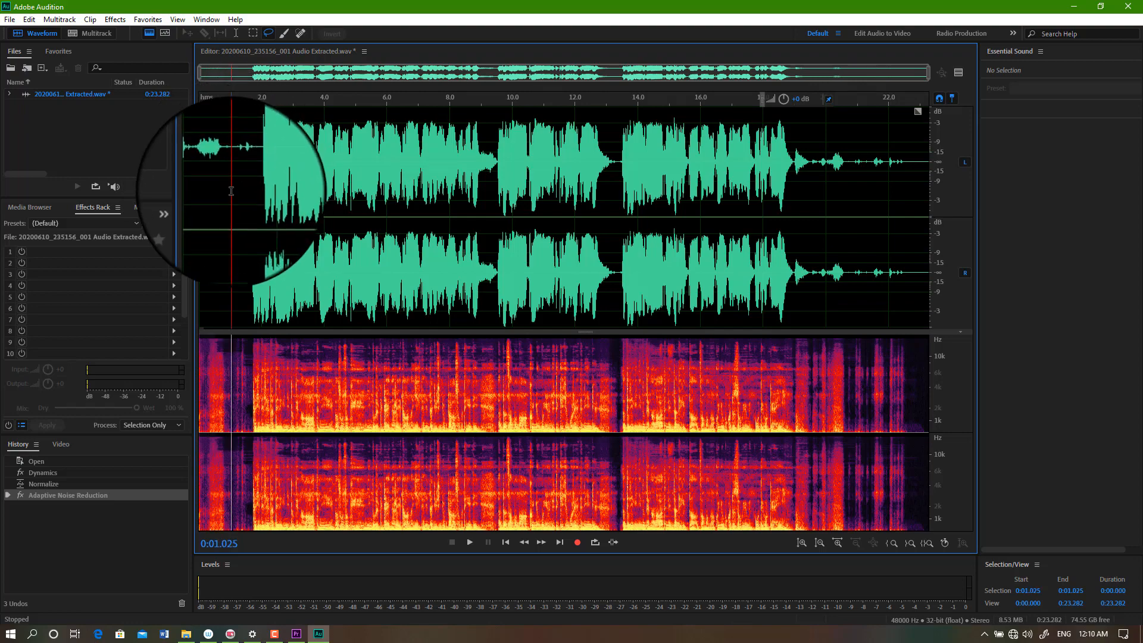
key(ctrl+z)
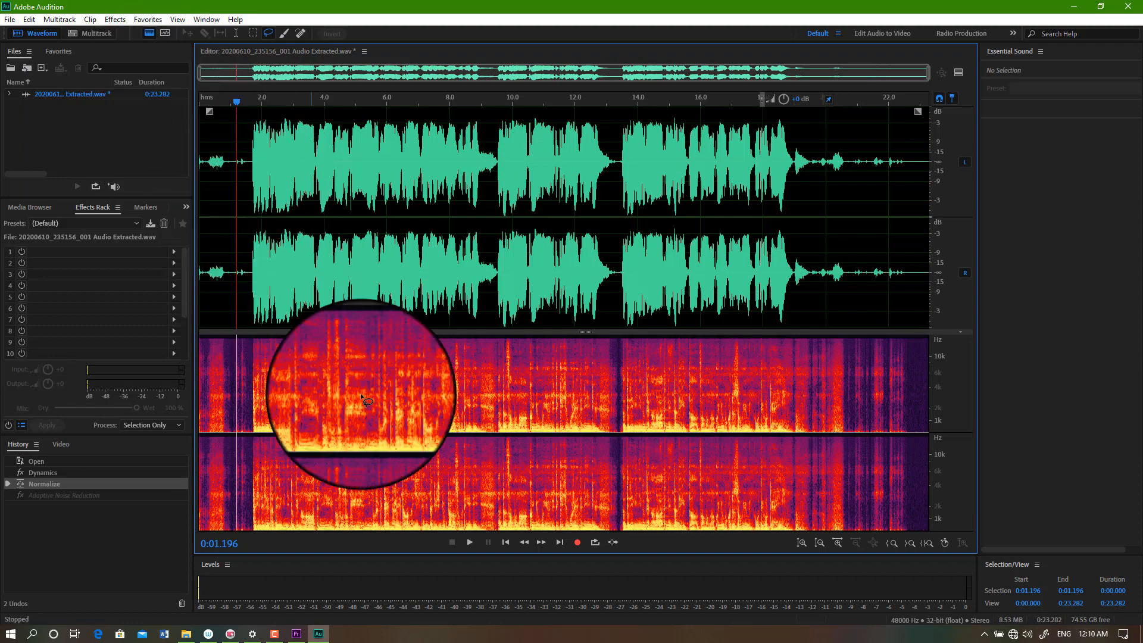
Step: Normalize the quiet gap from about 0.82 to 1.18 s to -0.1 dB to expose its background noise, then undo it
click(837, 544)
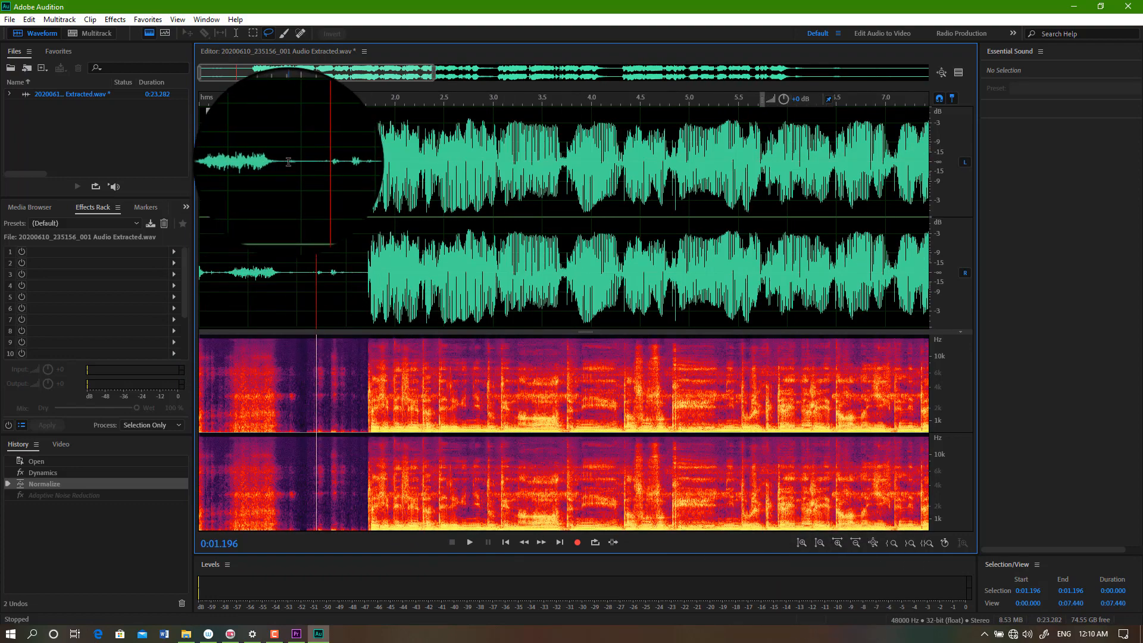
drag(281, 161, 304, 168)
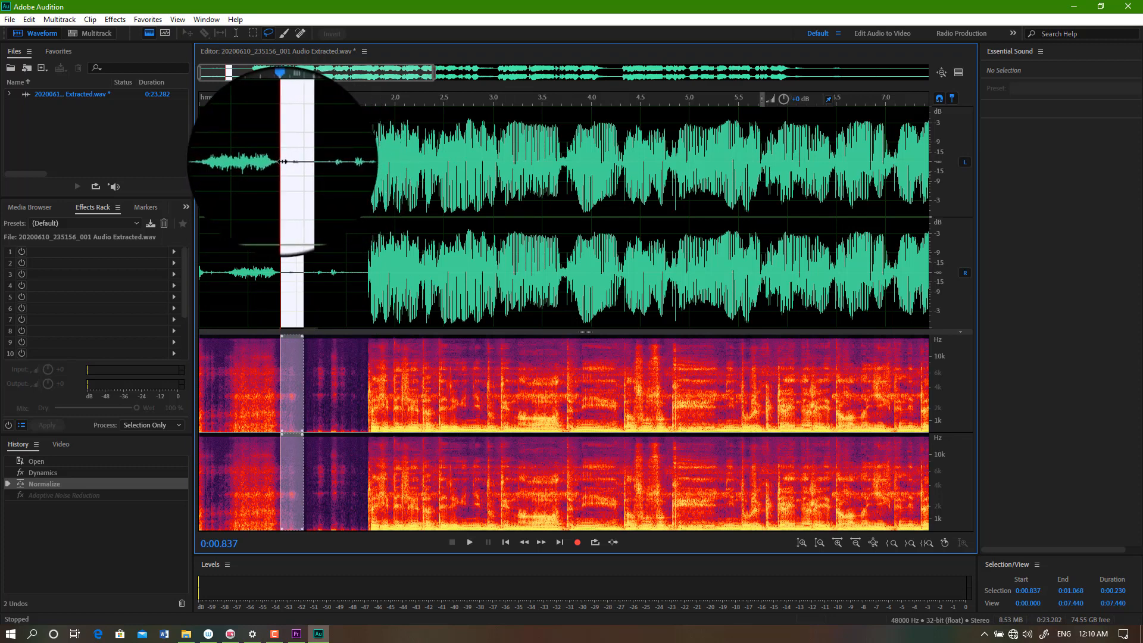
drag(315, 162, 279, 167)
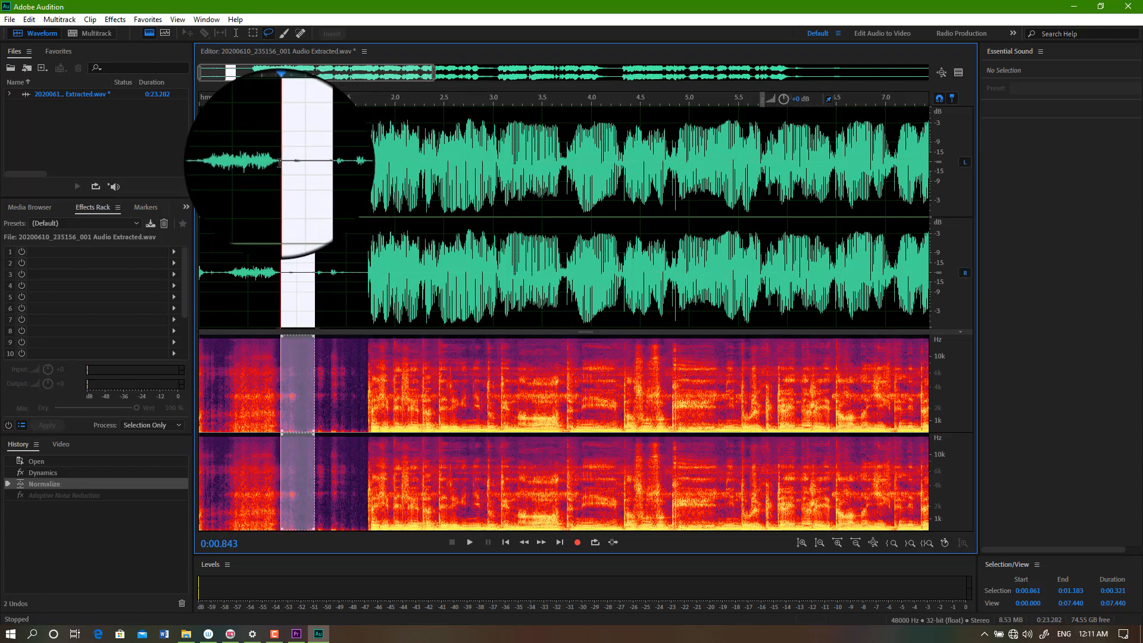
click(148, 19)
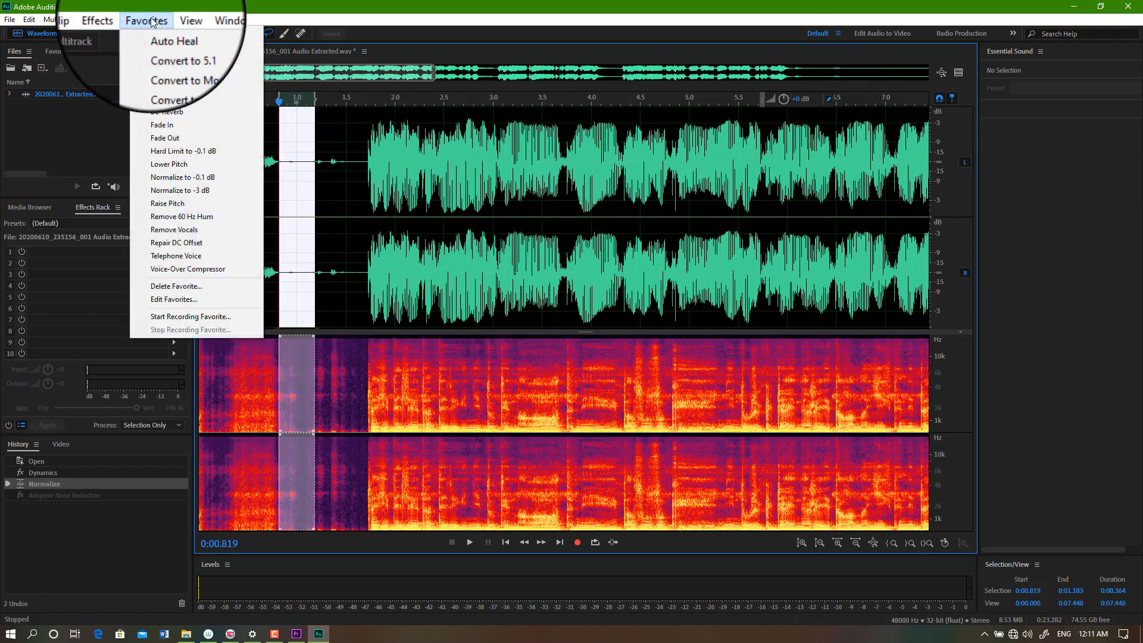
click(203, 178)
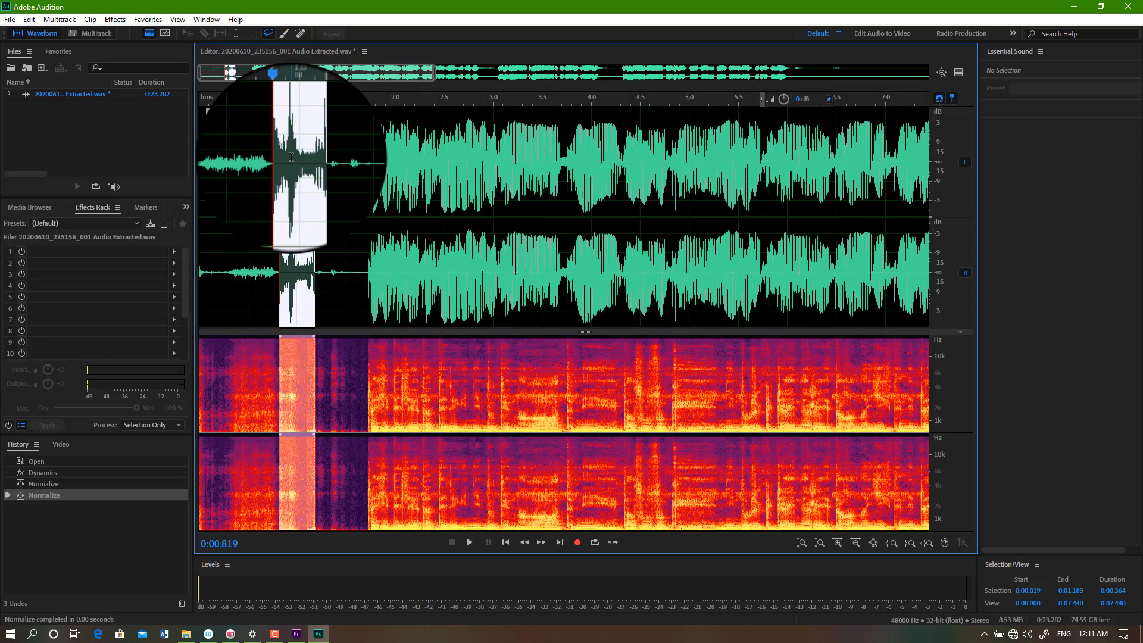
key(ctrl+z)
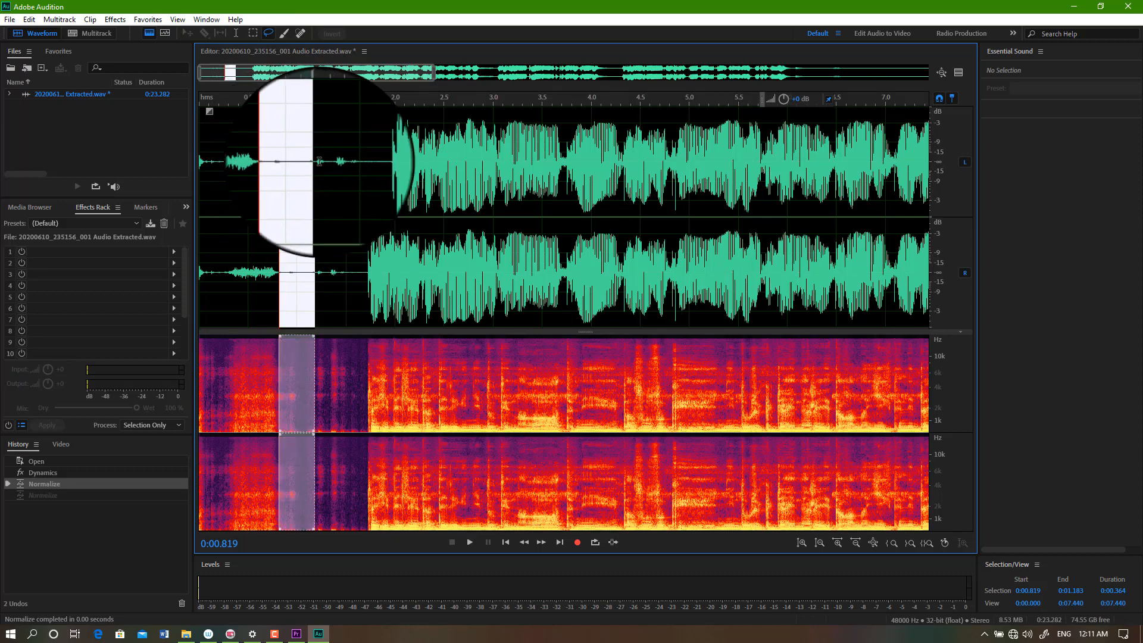
Step: Capture a noise print from the quiet gap between about 0.81 and 1.15 s
click(353, 167)
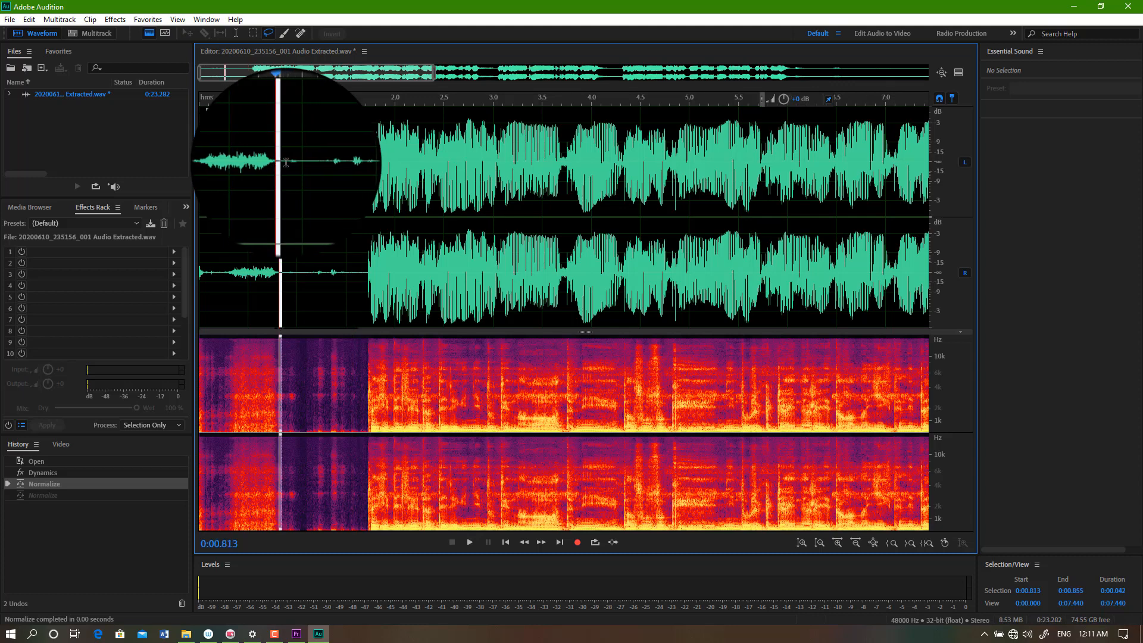
drag(279, 162, 311, 168)
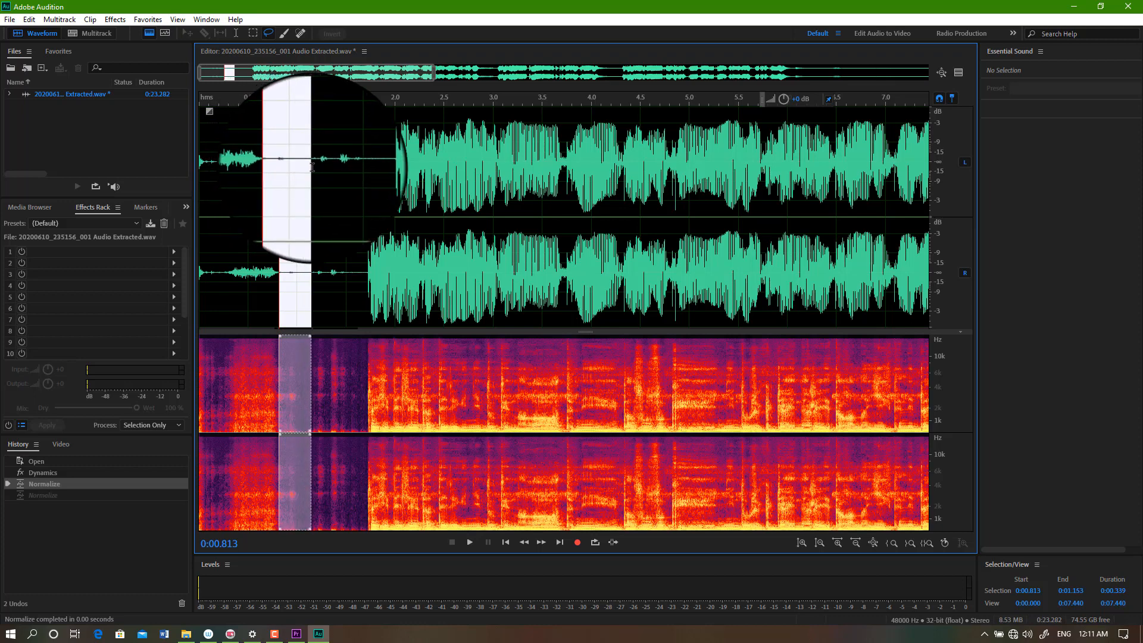
click(113, 20)
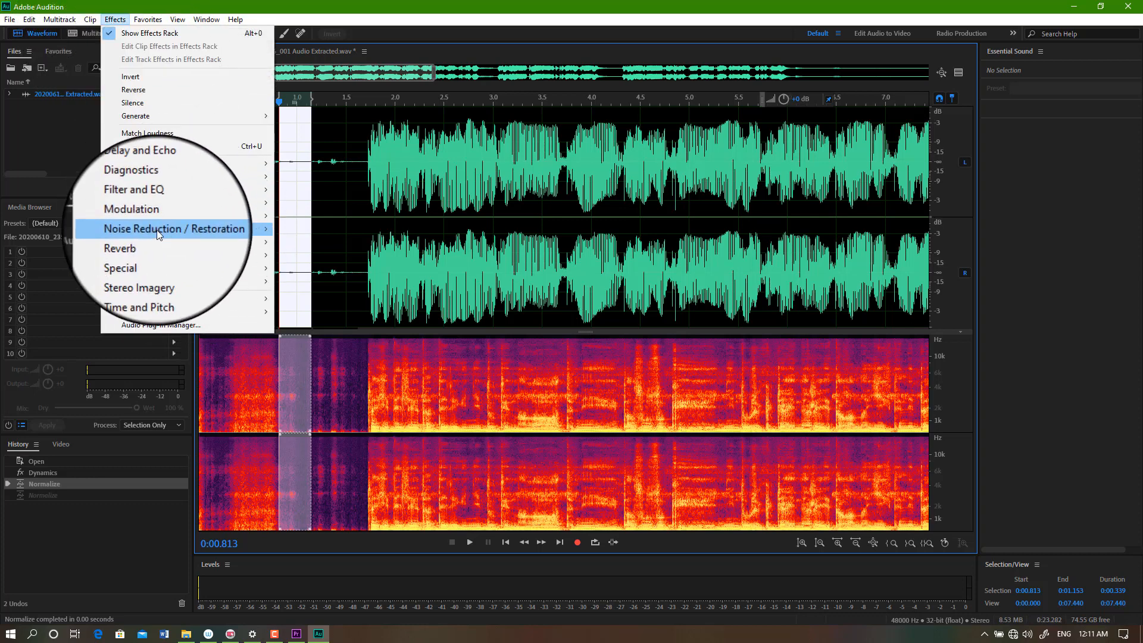
mouse_move(189, 229)
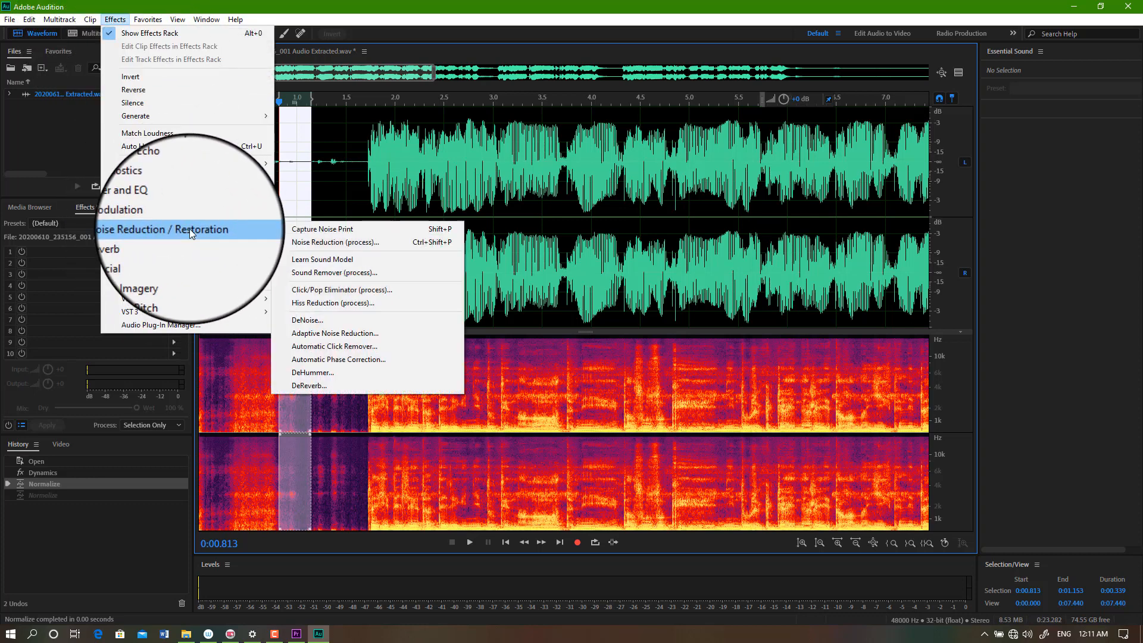
click(344, 232)
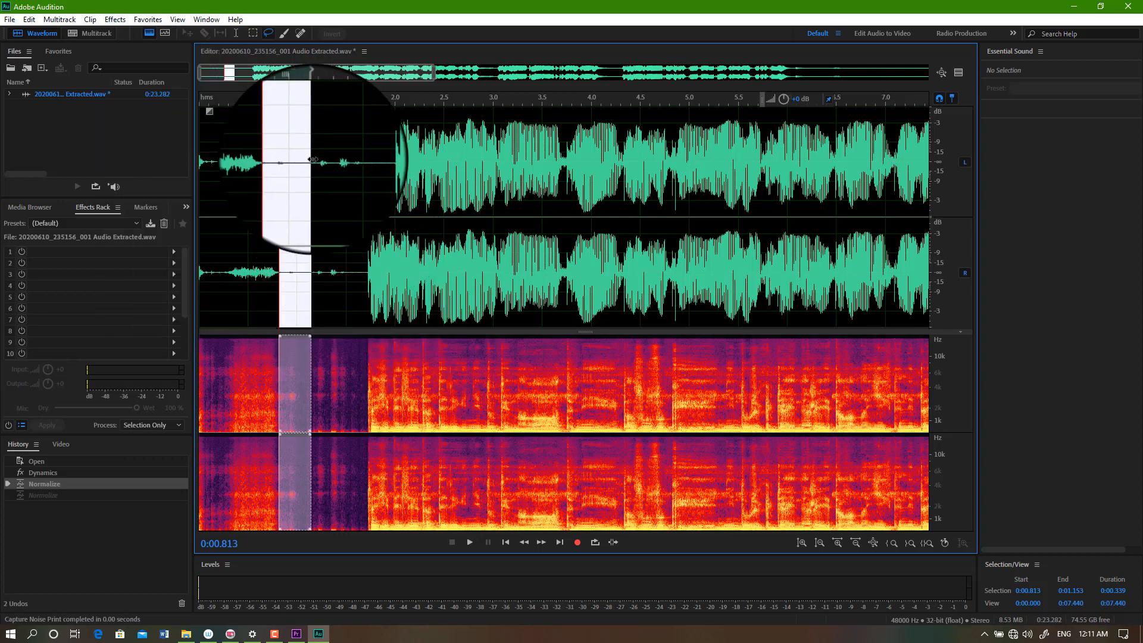
Step: Apply the Noise Reduction process to the whole audio with the captured noise print and noise reduction at 50%
key(ctrl+a)
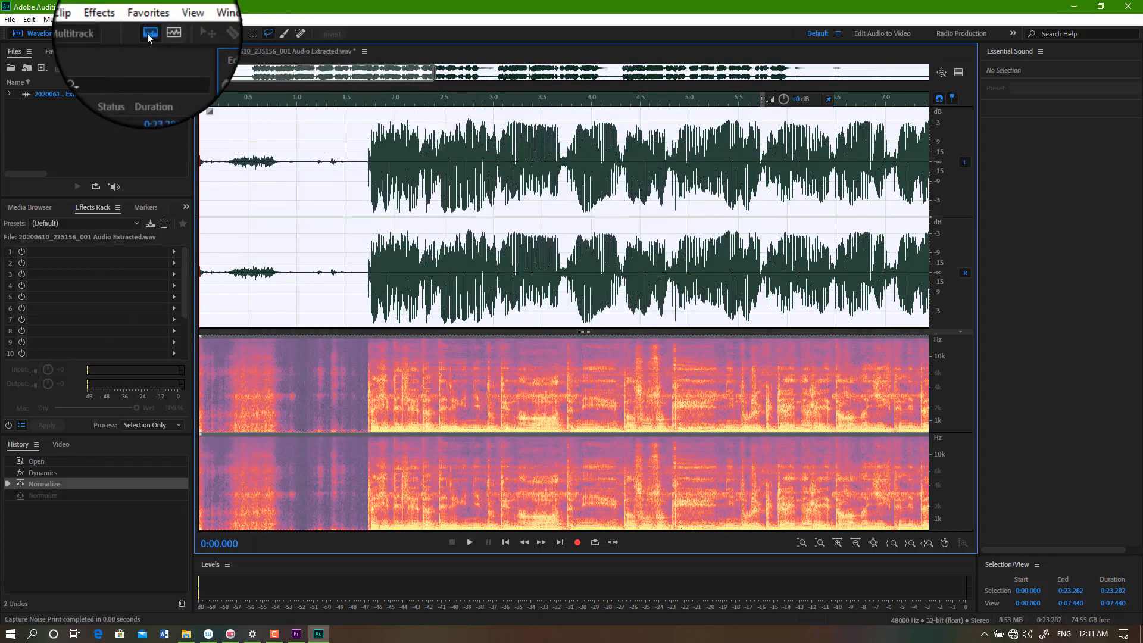
click(115, 19)
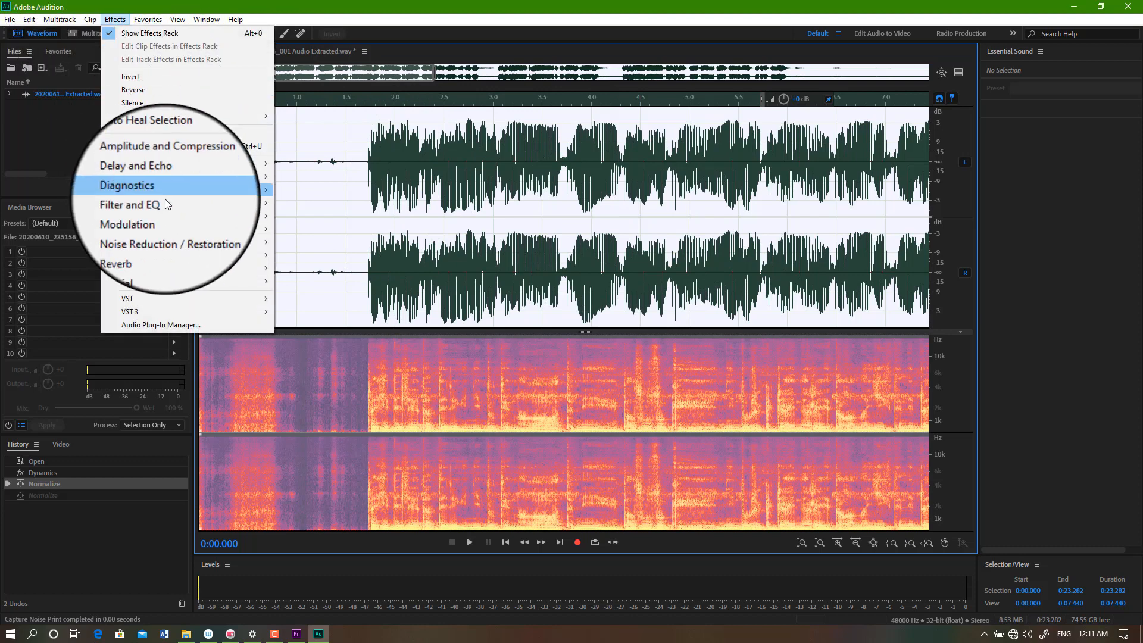
mouse_move(178, 227)
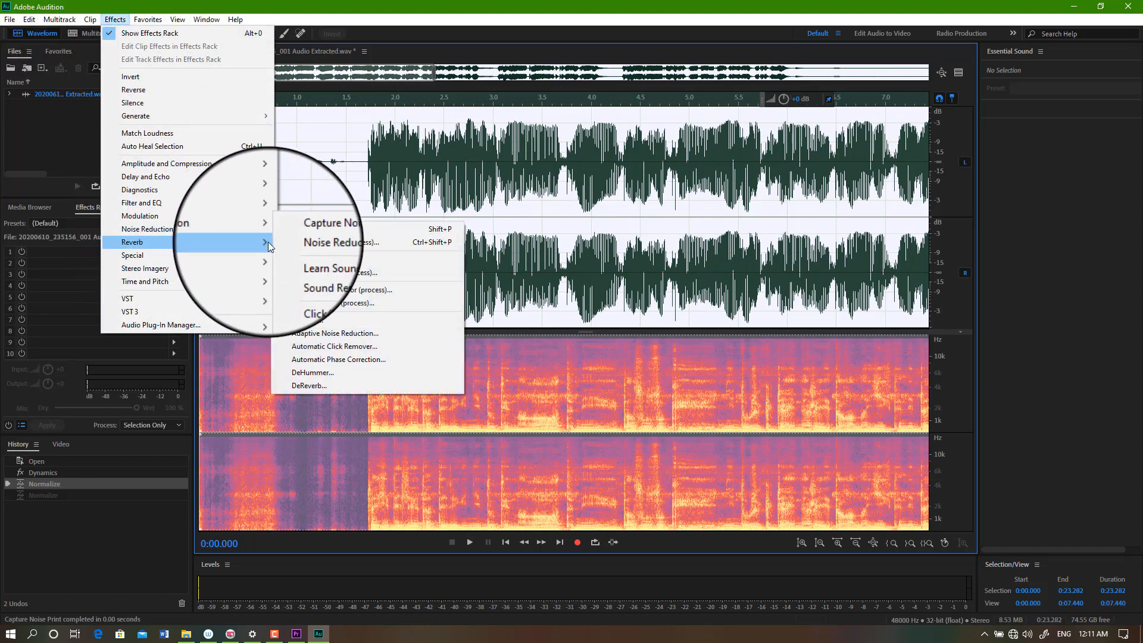
click(349, 243)
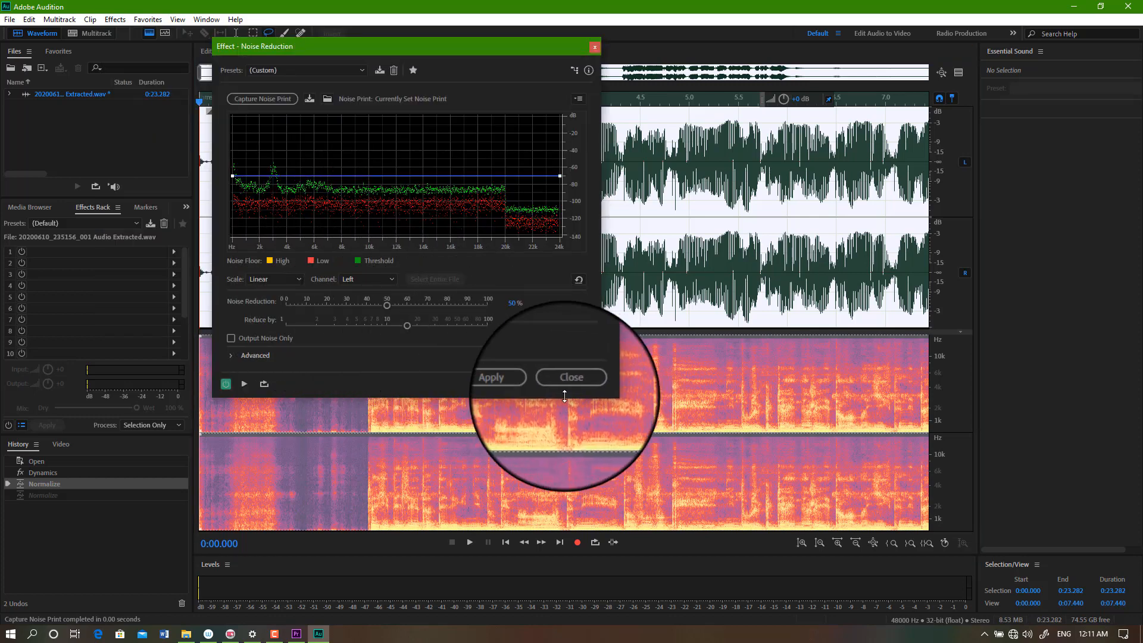
click(506, 384)
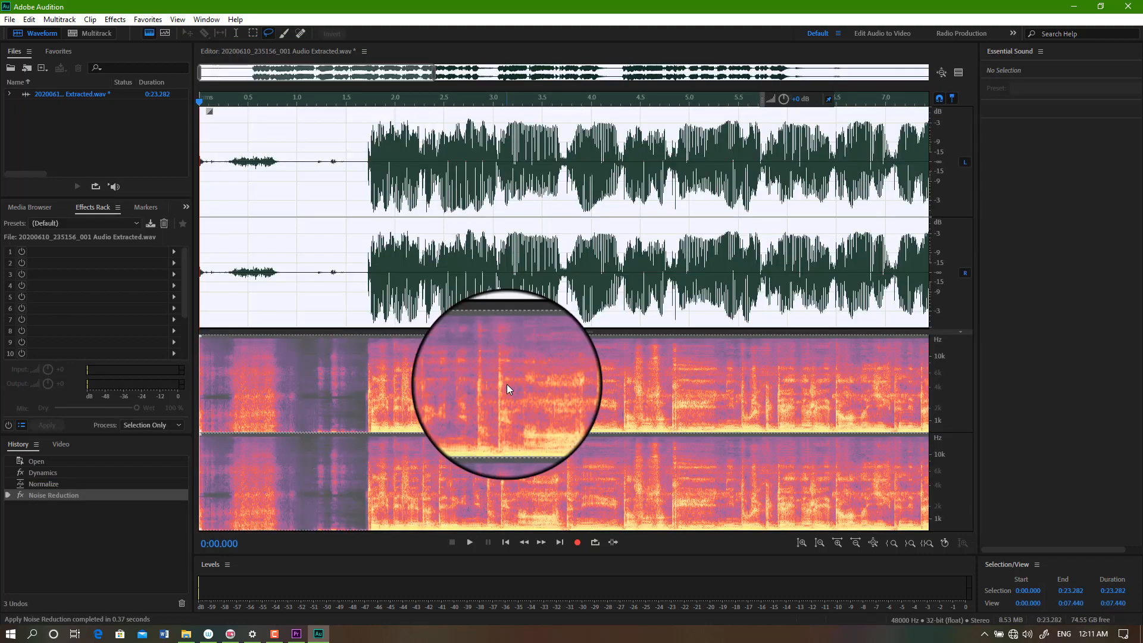
Step: Check the remaining noise by normalizing the quiet gap from about 0.87 to 1.16 s to -0.1 dB, then undo that normalization
click(284, 268)
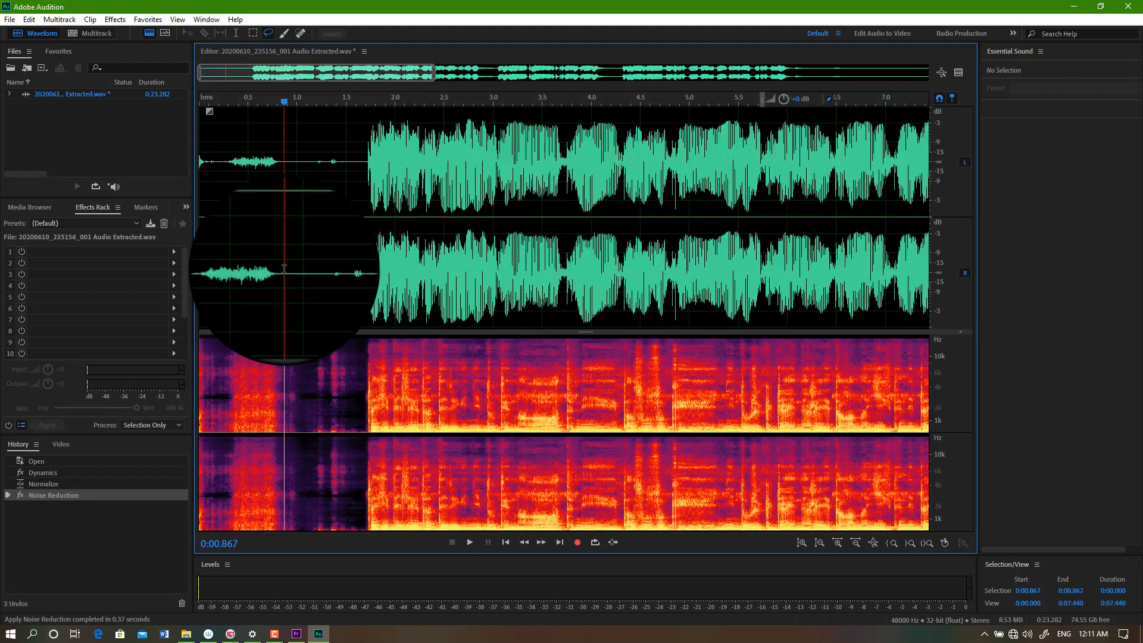
drag(289, 269, 312, 273)
drag(232, 159, 277, 171)
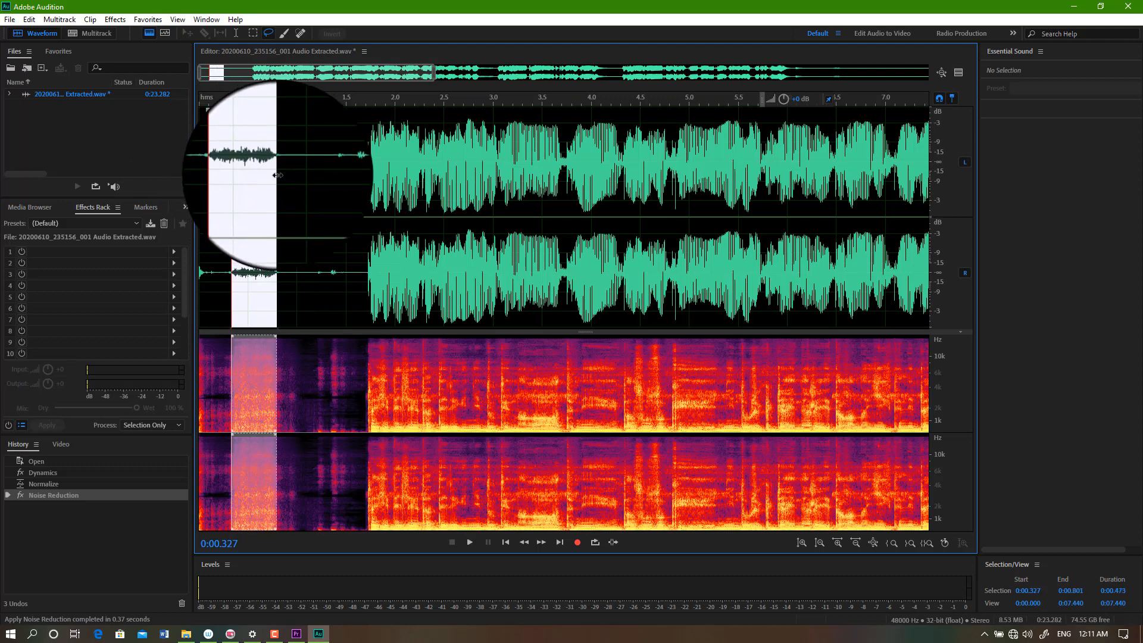
click(286, 277)
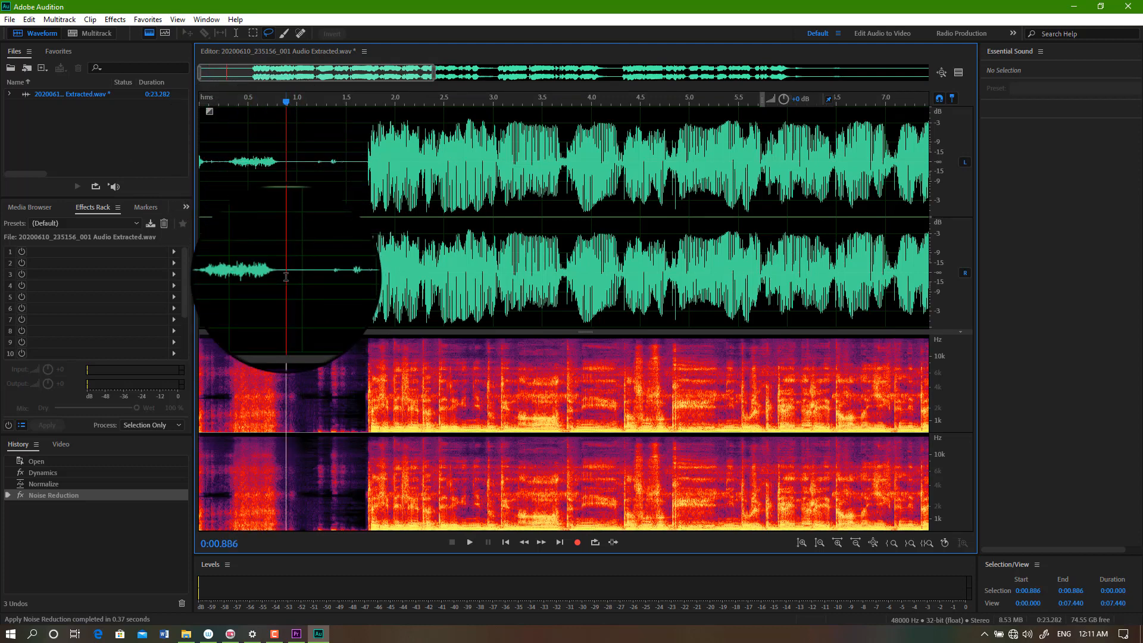
drag(286, 277, 310, 277)
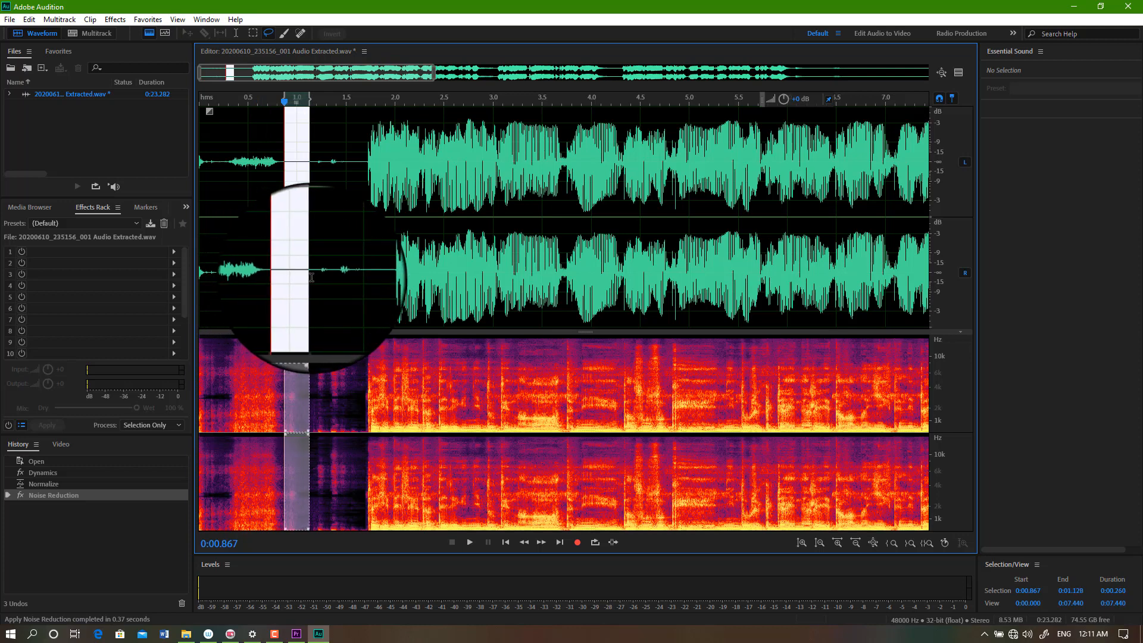
click(115, 19)
click(148, 19)
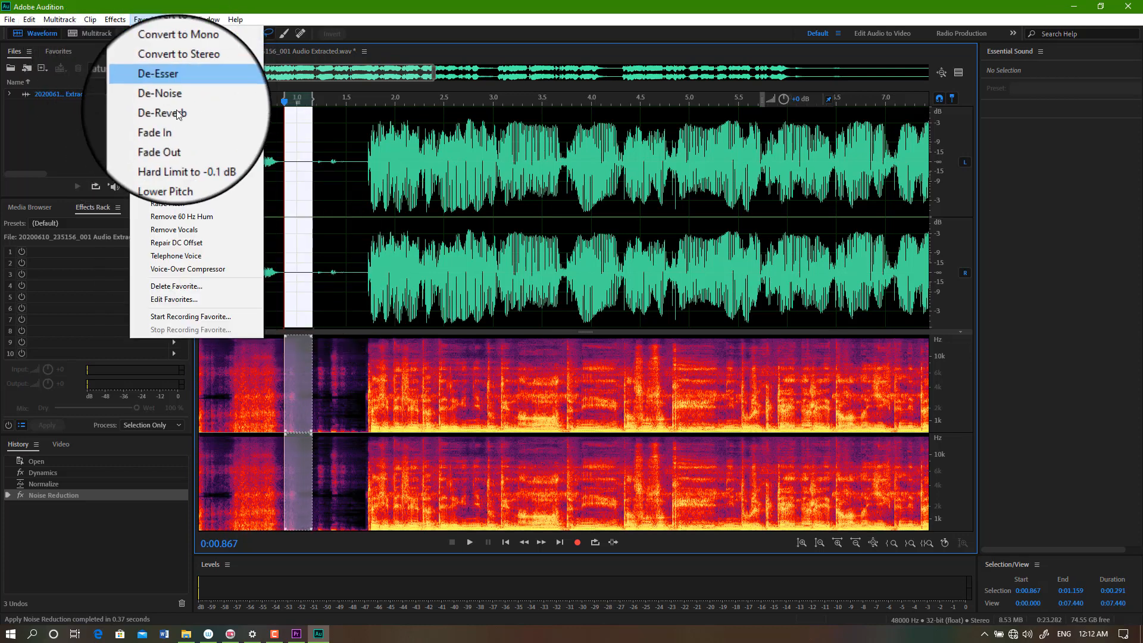
click(205, 177)
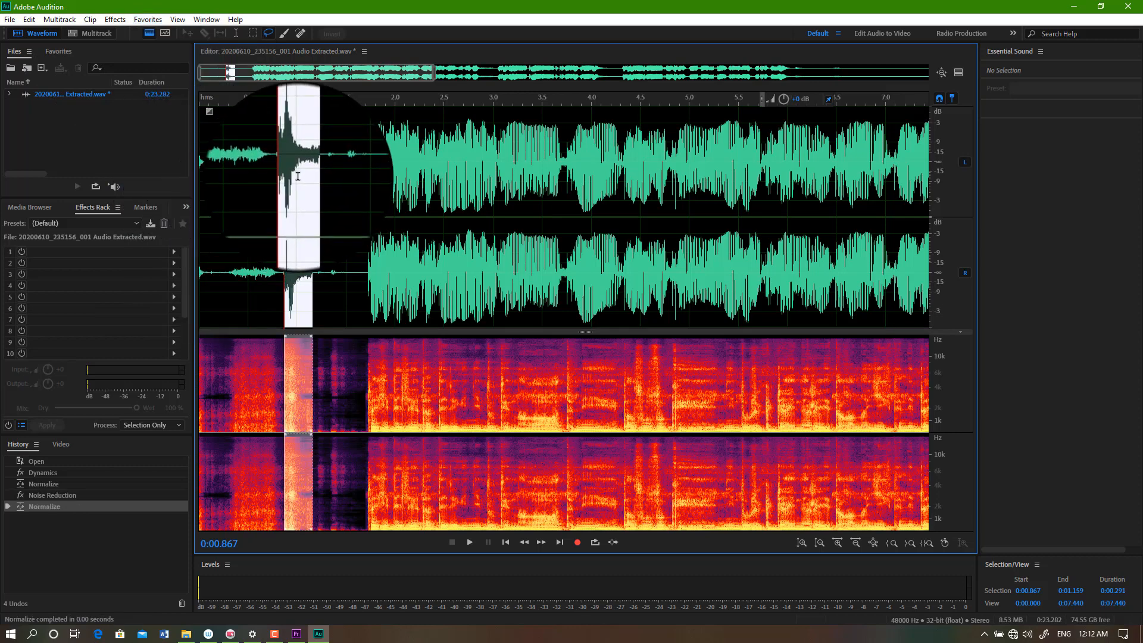
key(ctrl+z)
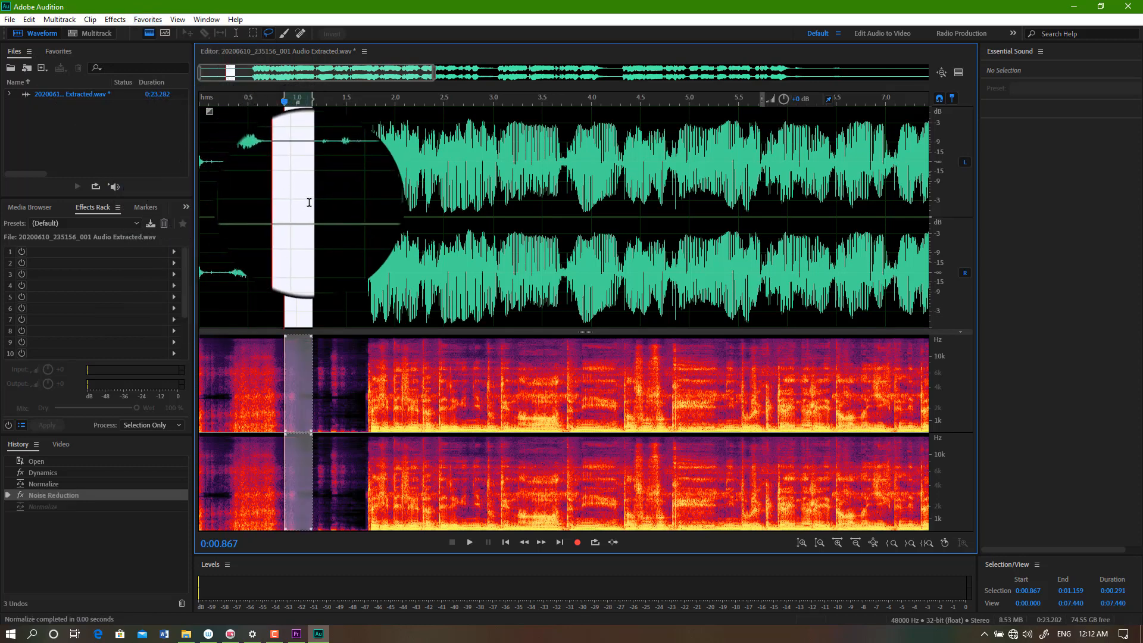
Step: Play back the noise-reduced audio from about 0.87 s, then return the playhead to about 1.24 s
click(284, 158)
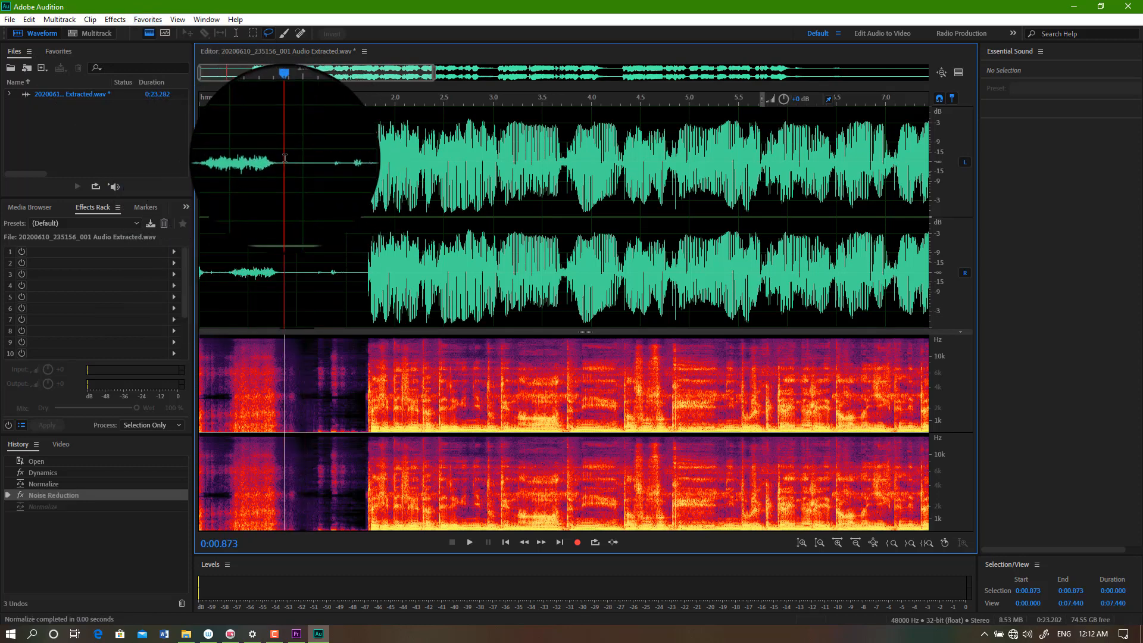
key(space)
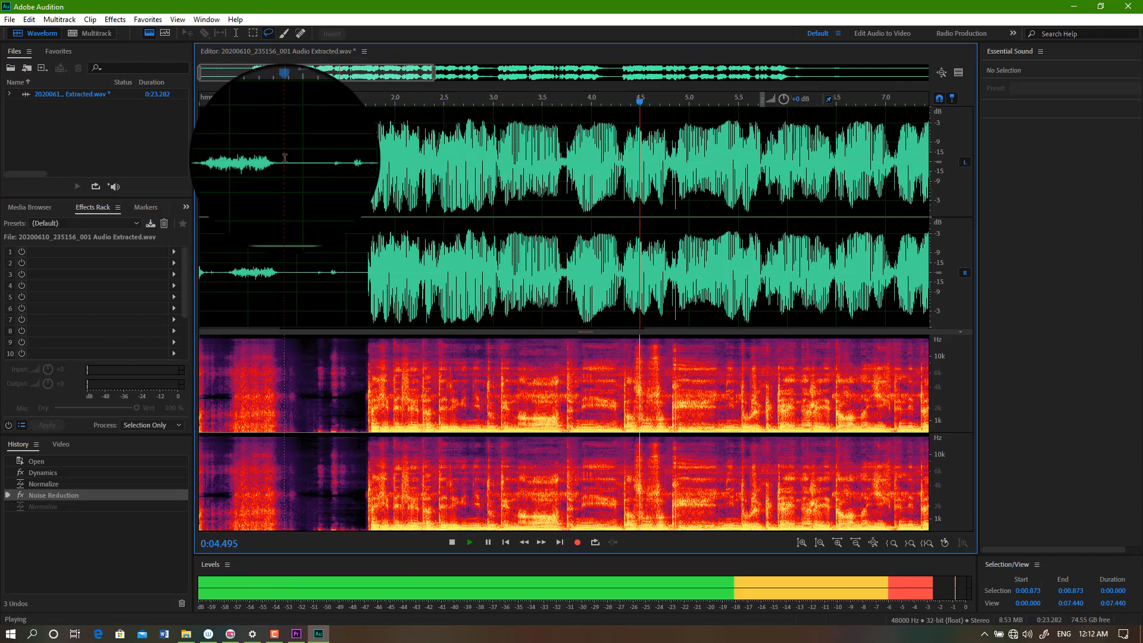
key(space)
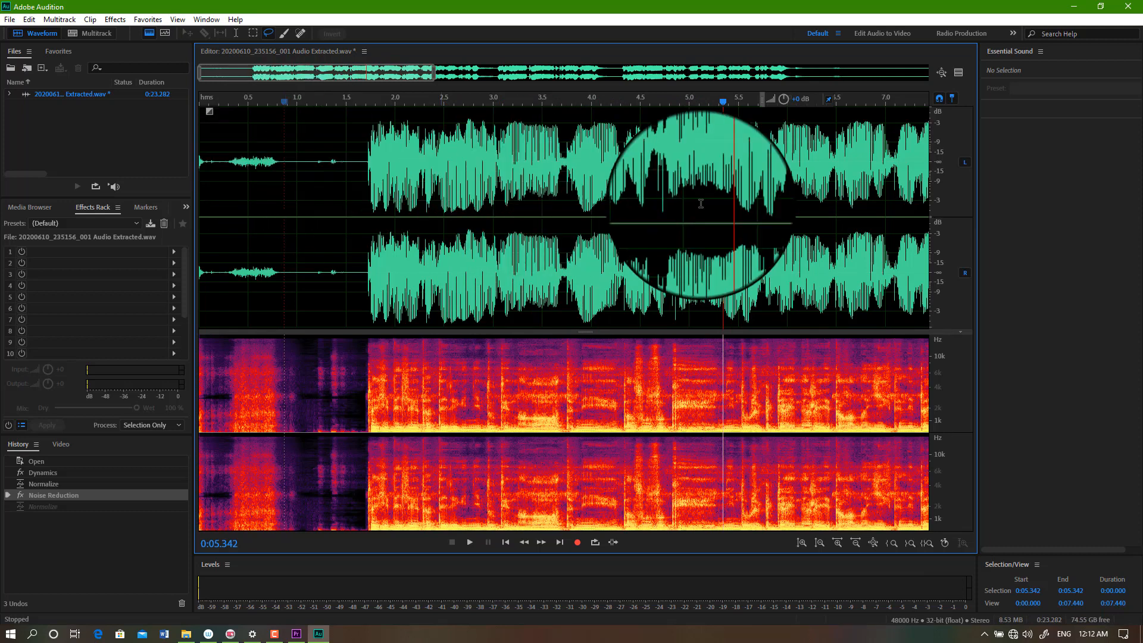
mouse_move(723, 102)
mouse_down()
mouse_move(321, 98)
mouse_move(322, 119)
mouse_up()
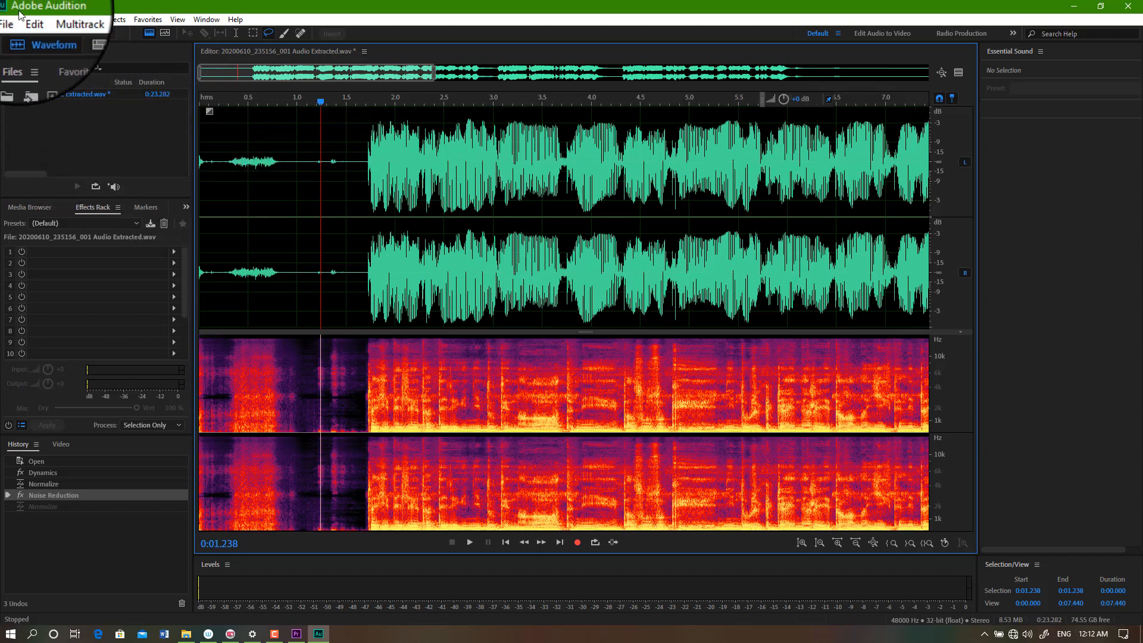
Step: Export the cleaned audio as the MP3 file "20200610_235156_001 Audio Extracted_01.mp3" into the existing moniter folder under Videos, including markers and metadata
click(9, 23)
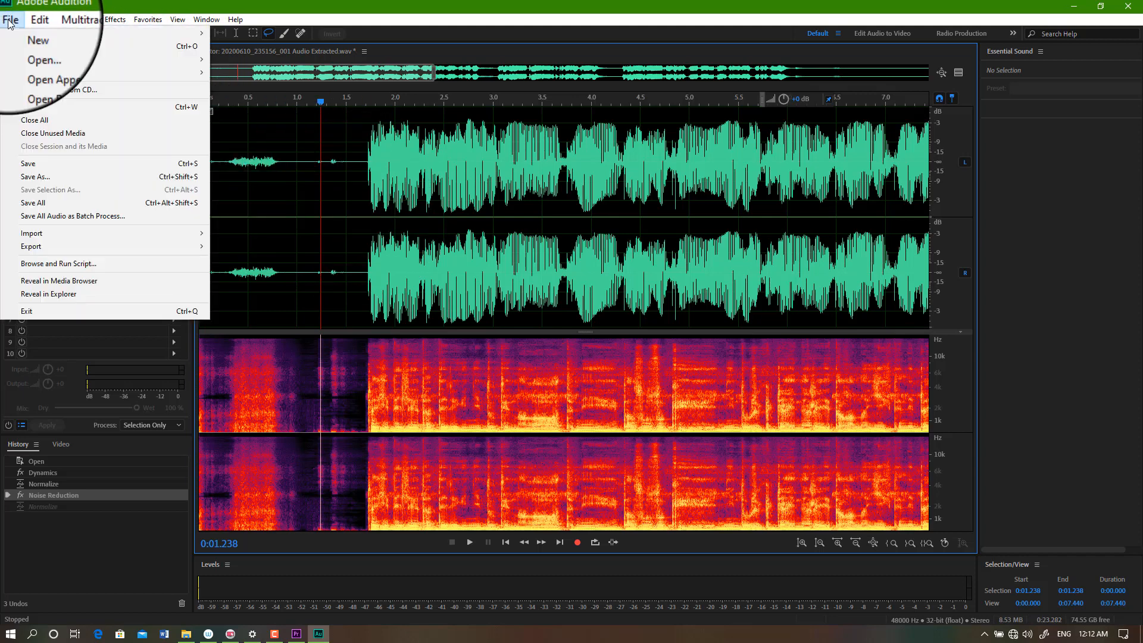
mouse_move(49, 249)
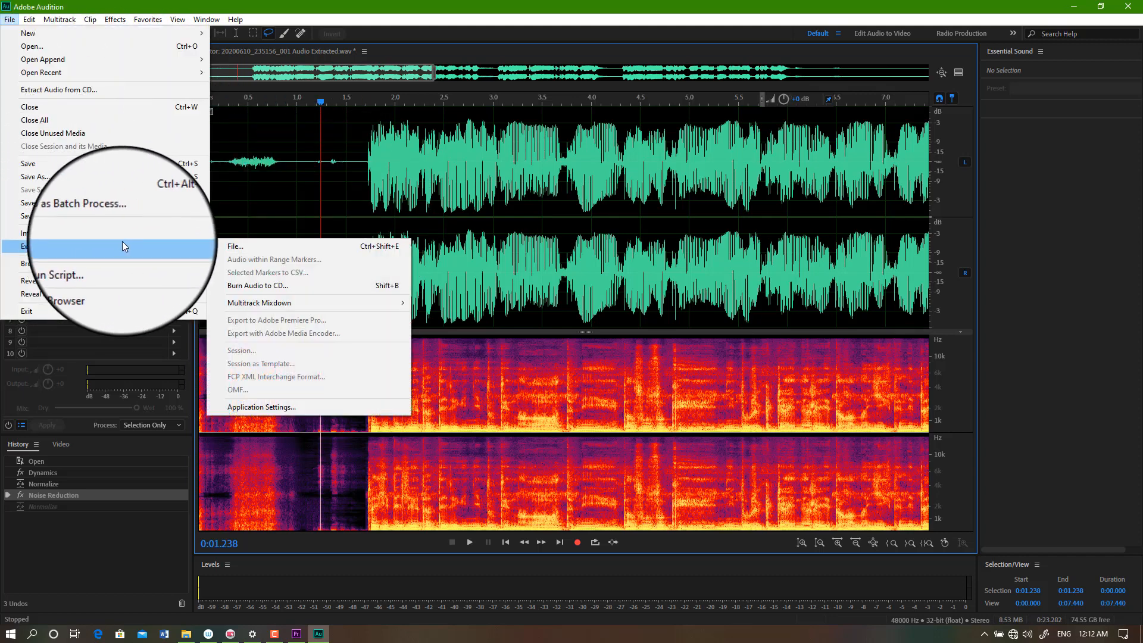
click(238, 247)
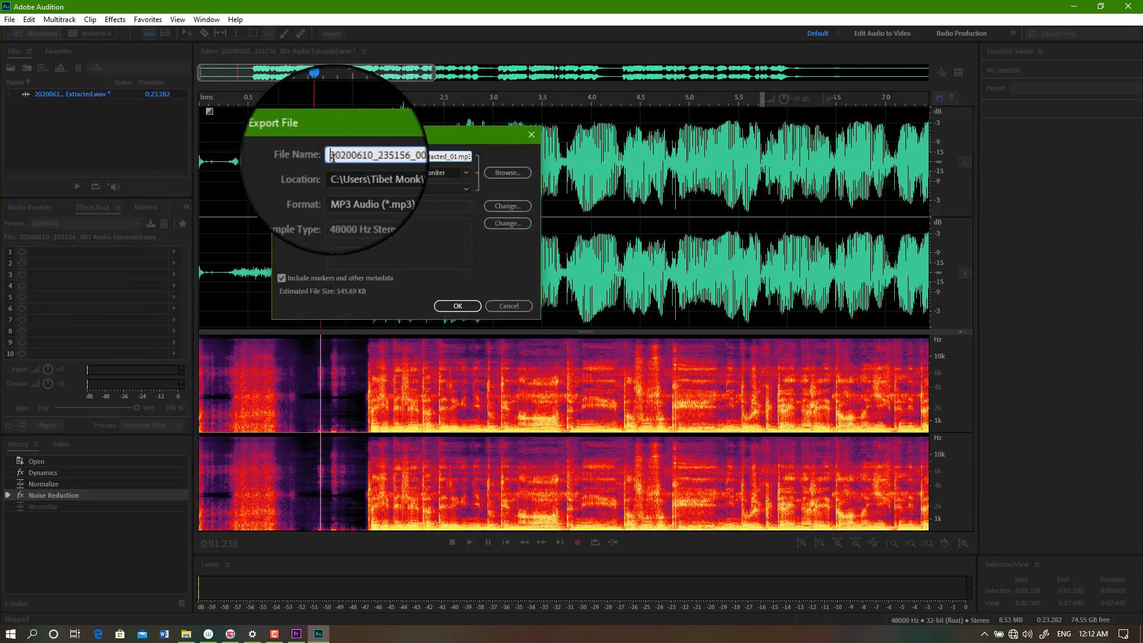
click(458, 189)
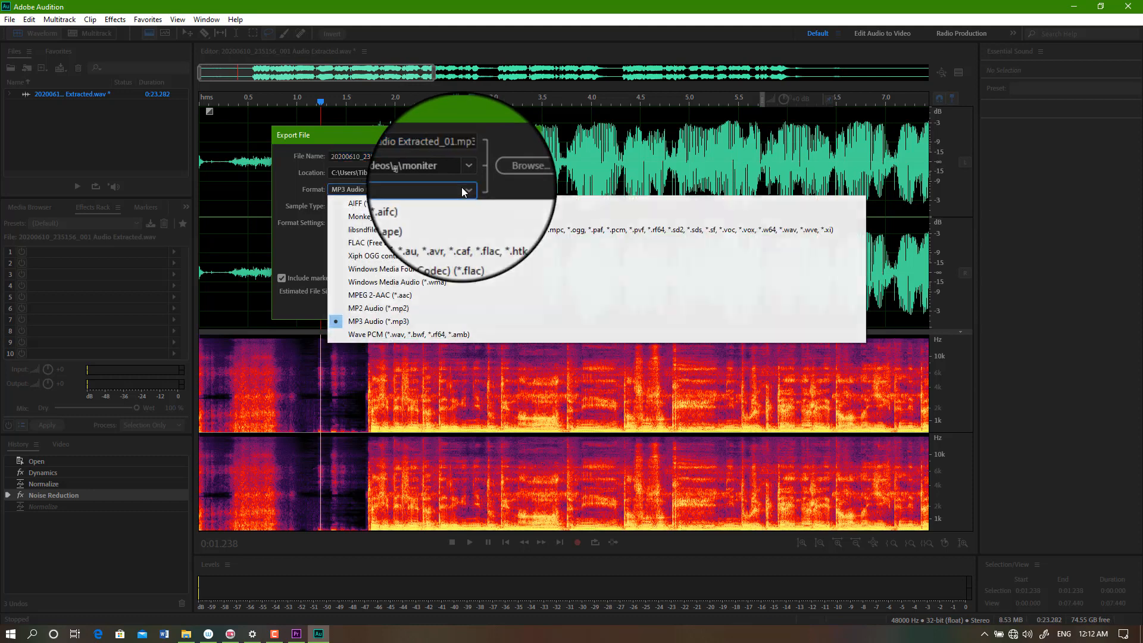
click(391, 325)
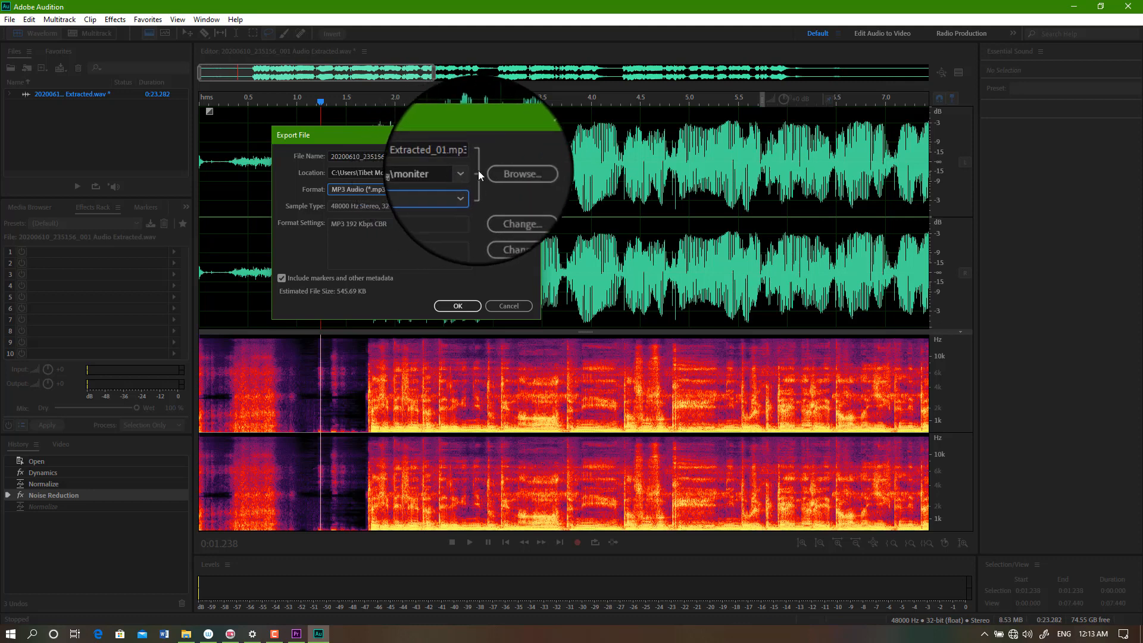
click(508, 175)
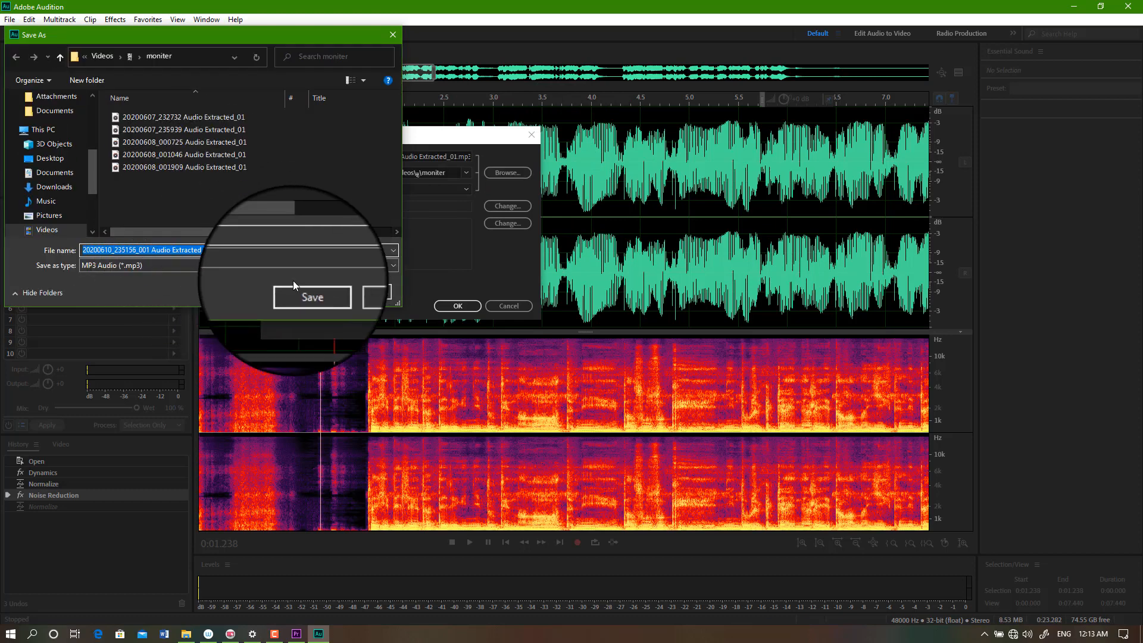
click(310, 296)
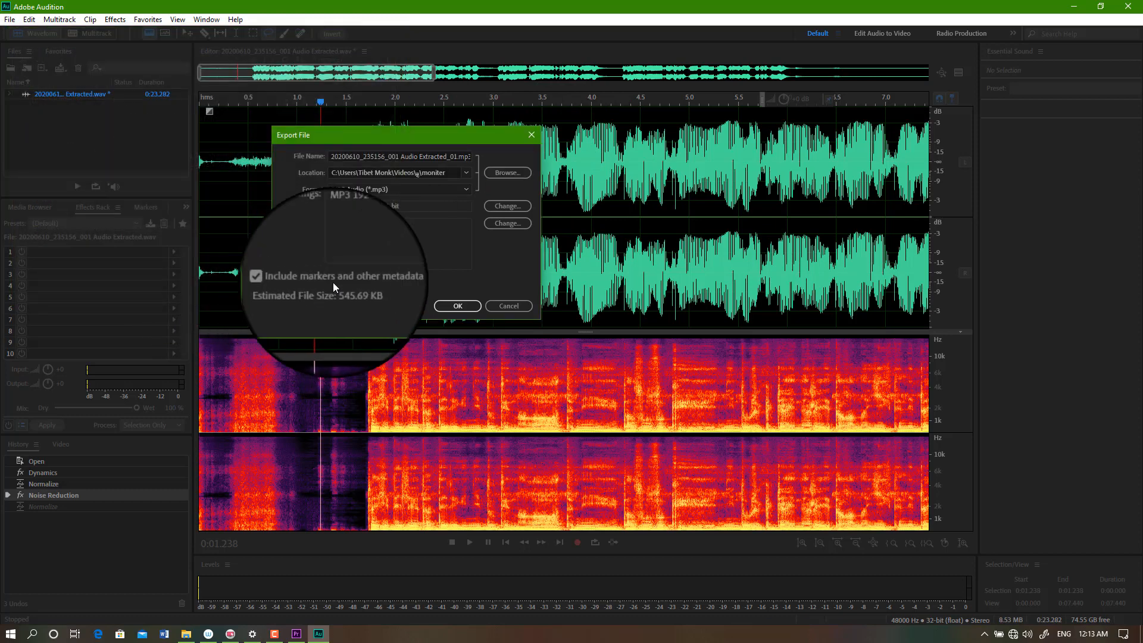
click(451, 303)
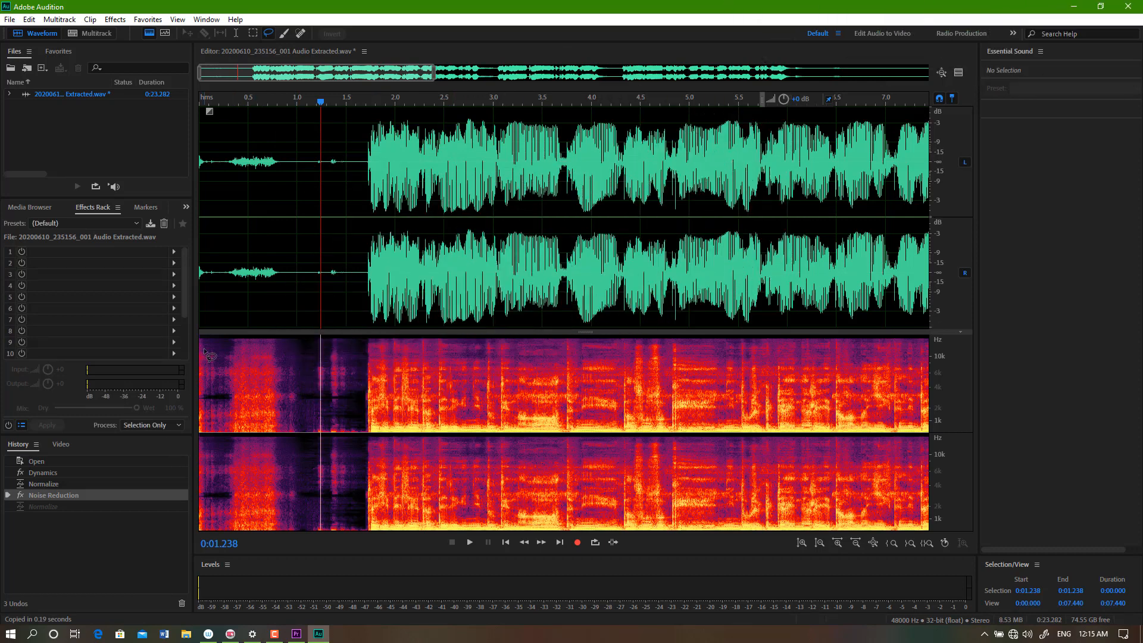
Step: Switch to File Explorer, open the moniter folder inside the last Tibetan-named subfolder of Videos, and play the audio file "da" briefly before pausing it
click(188, 636)
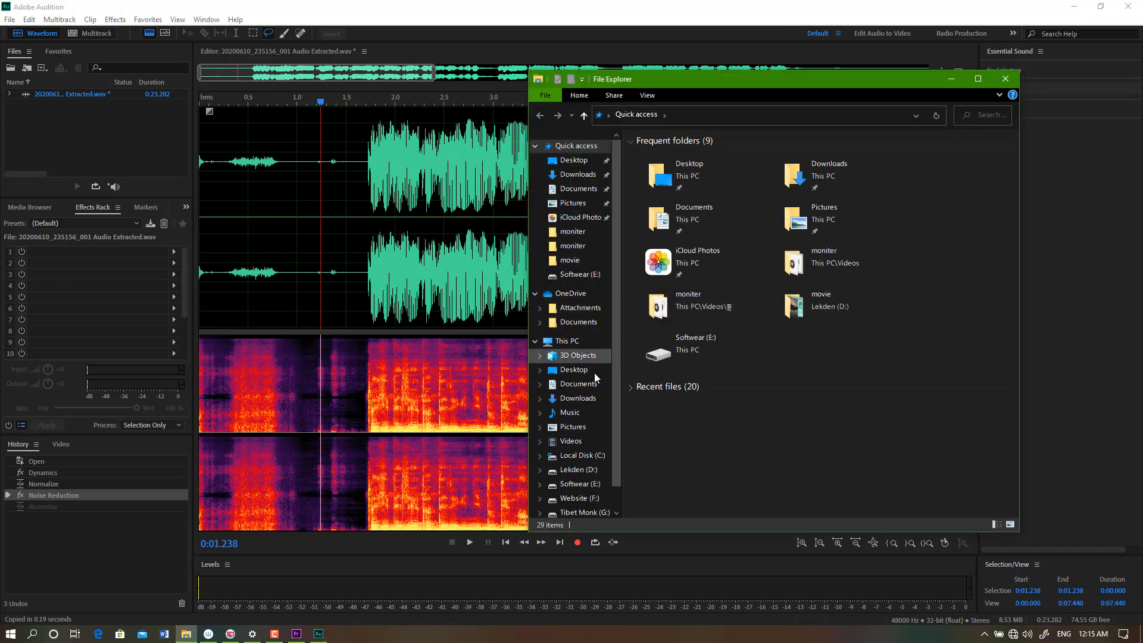
click(572, 441)
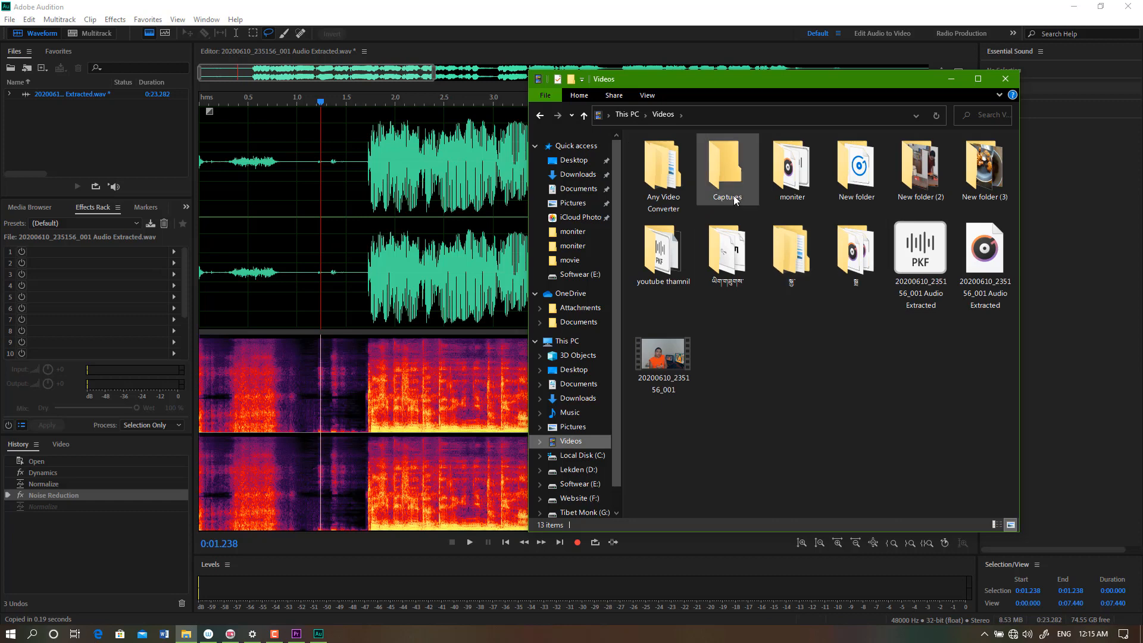
double_click(857, 250)
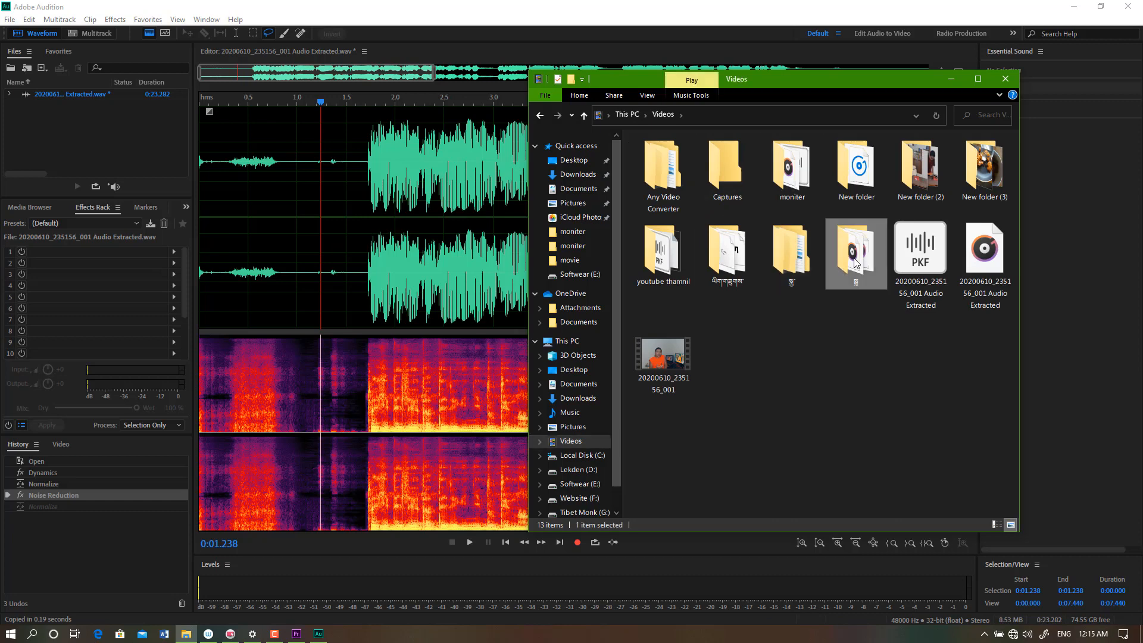
double_click(660, 167)
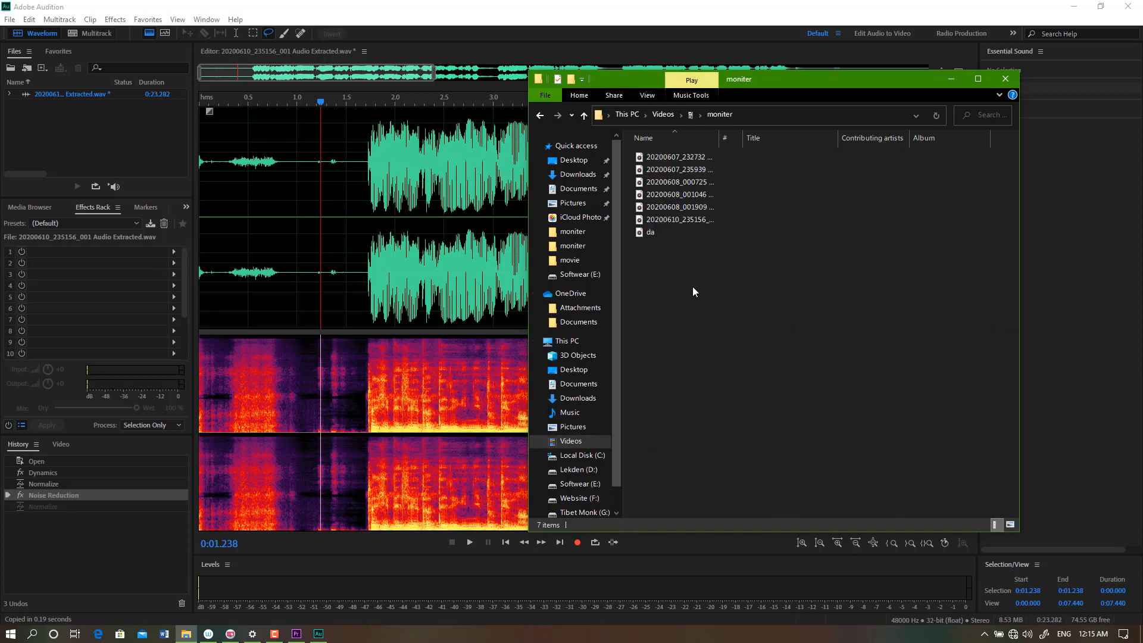
double_click(652, 231)
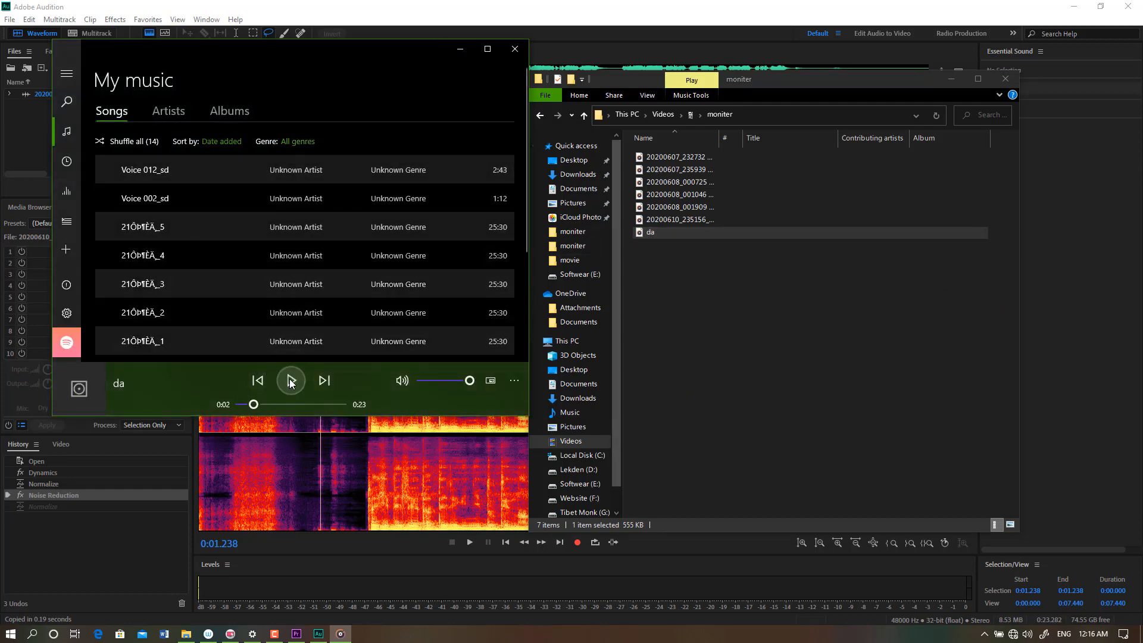
click(290, 381)
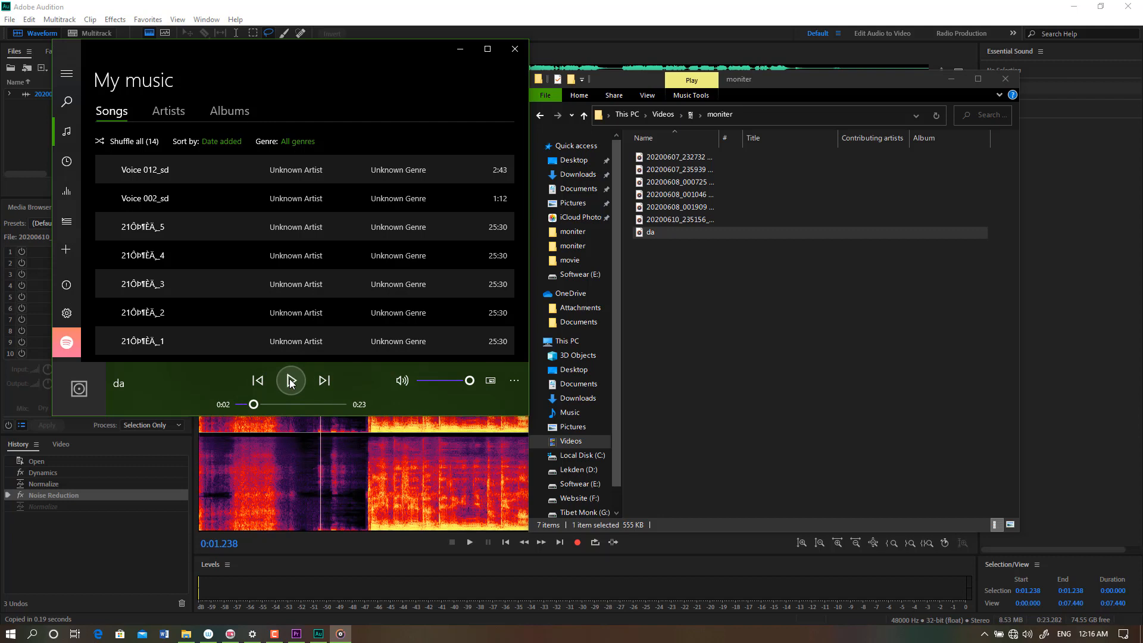